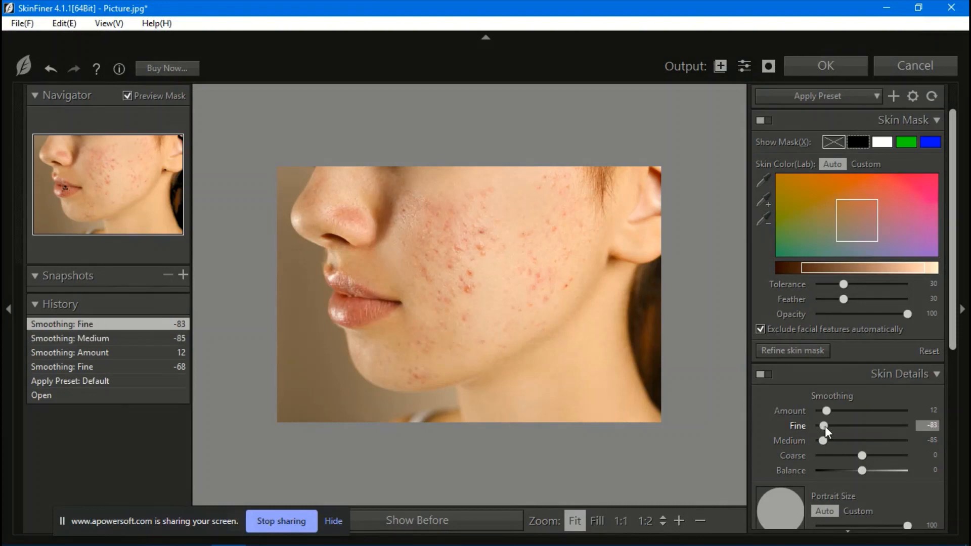
# - Set the skin smoothing to Amount 75, Fine +47 and Medium +50, and apply the result to the photo
pyautogui.click(871, 412)
pyautogui.click(880, 440)
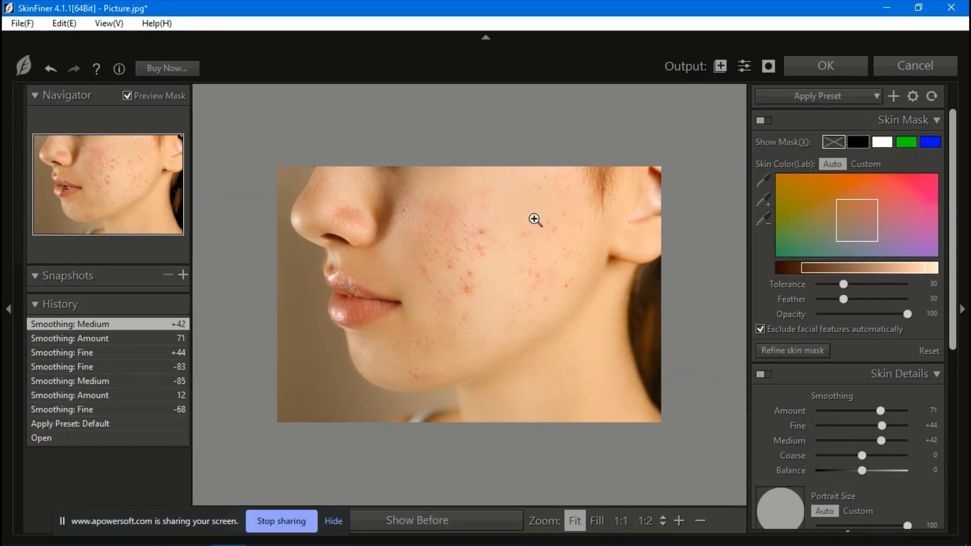
pyautogui.click(883, 426)
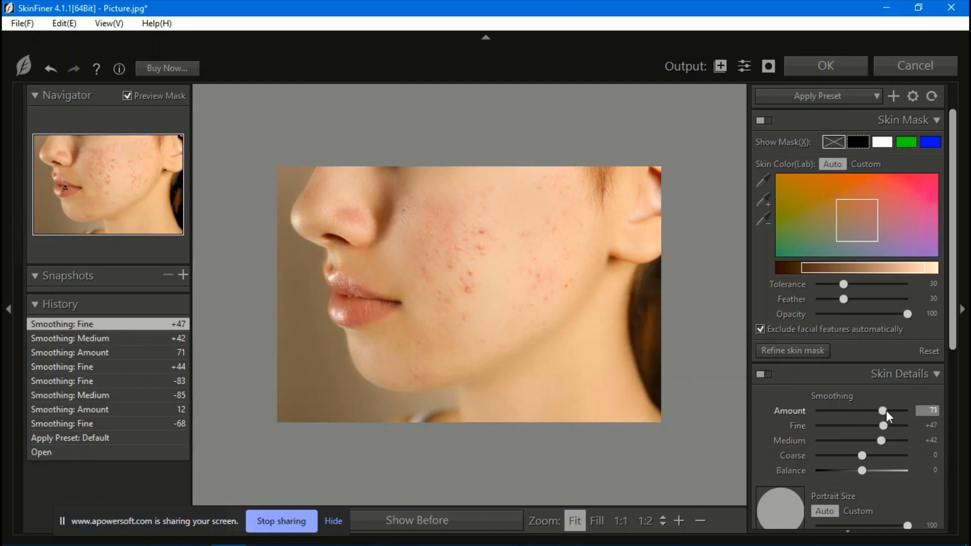
pyautogui.click(888, 412)
pyautogui.moveTo(884, 440); pyautogui.dragTo(888, 441)
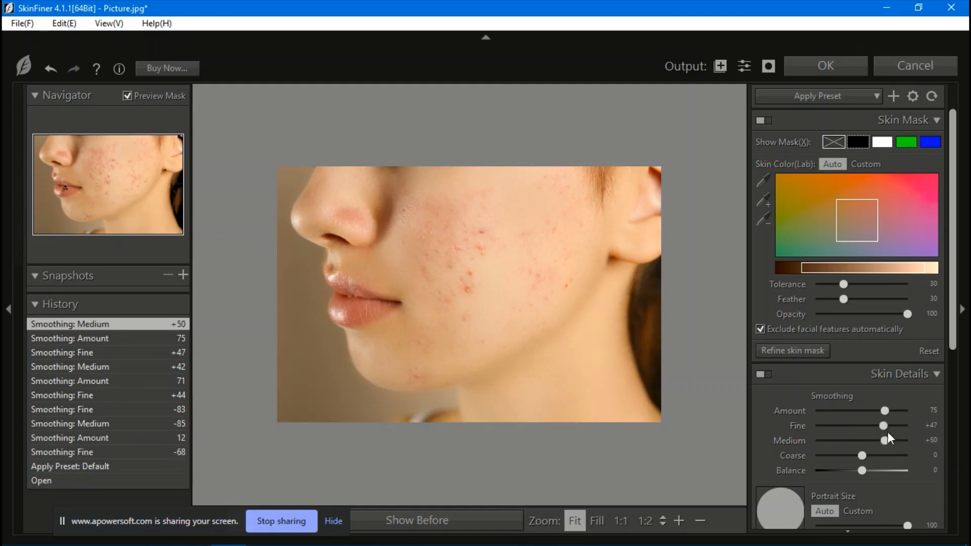
pyautogui.click(888, 426)
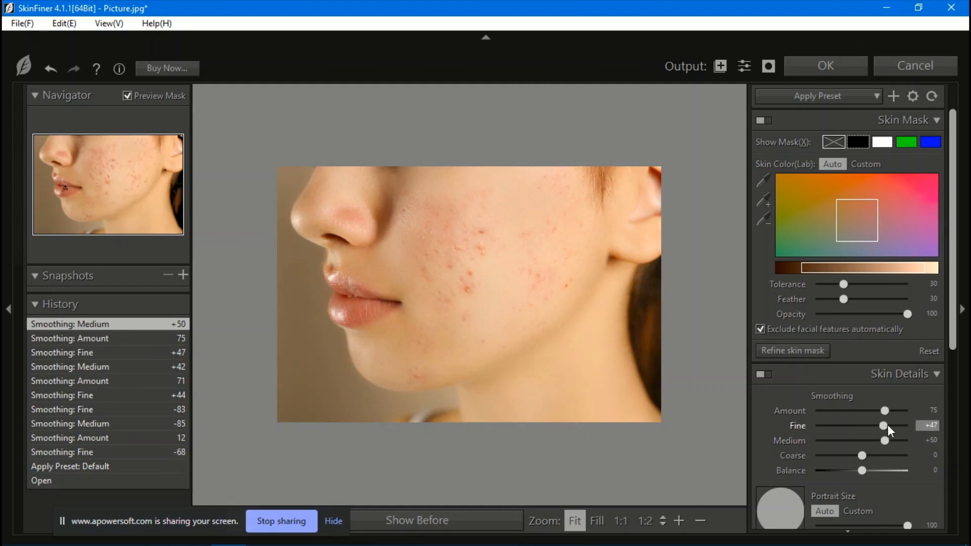
pyautogui.click(833, 70)
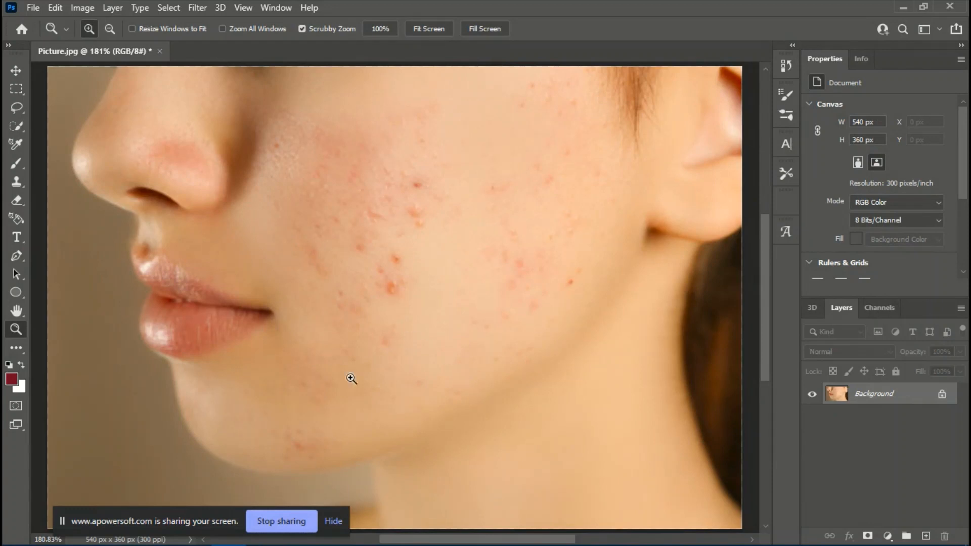
# - Duplicate the smoothed Background layer as Background copy
pyautogui.moveTo(357, 526)
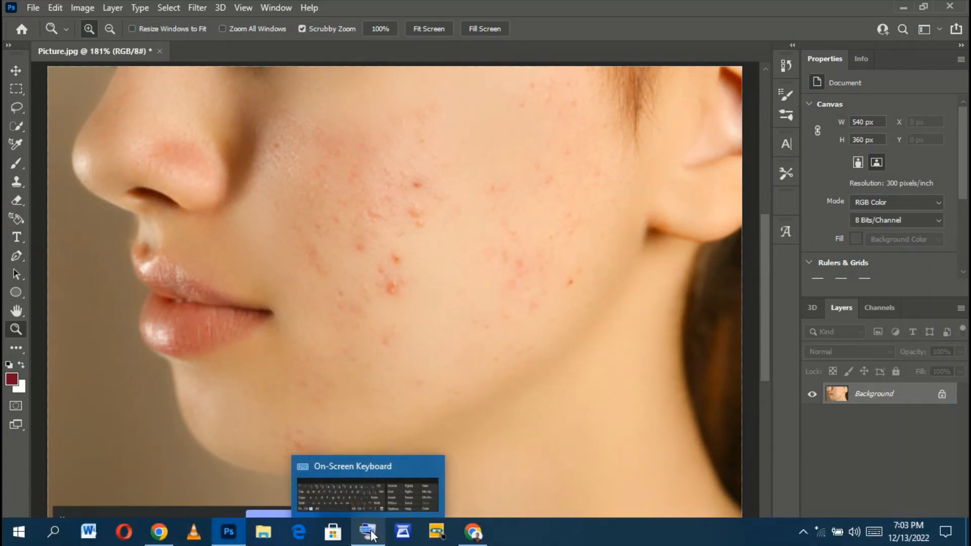
pyautogui.rightClick(880, 393)
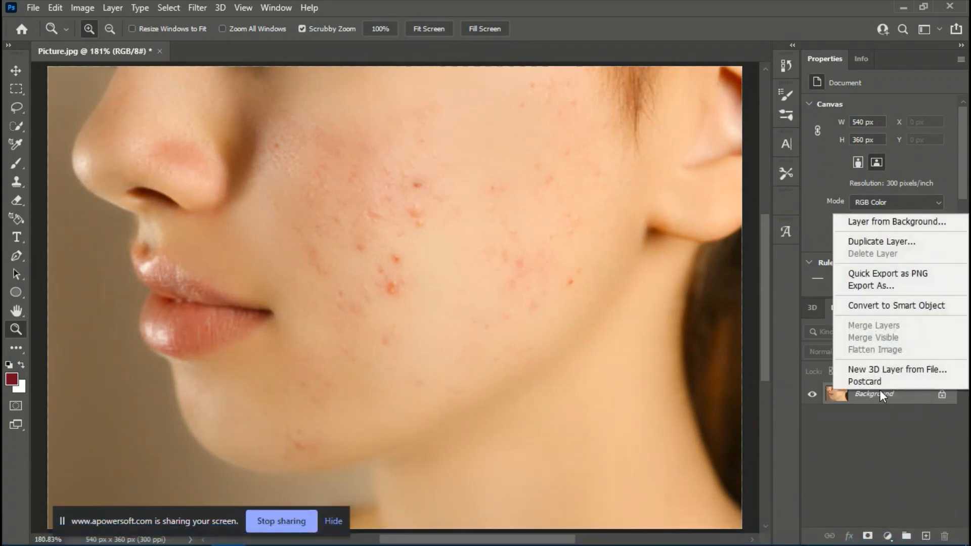
pyautogui.click(879, 241)
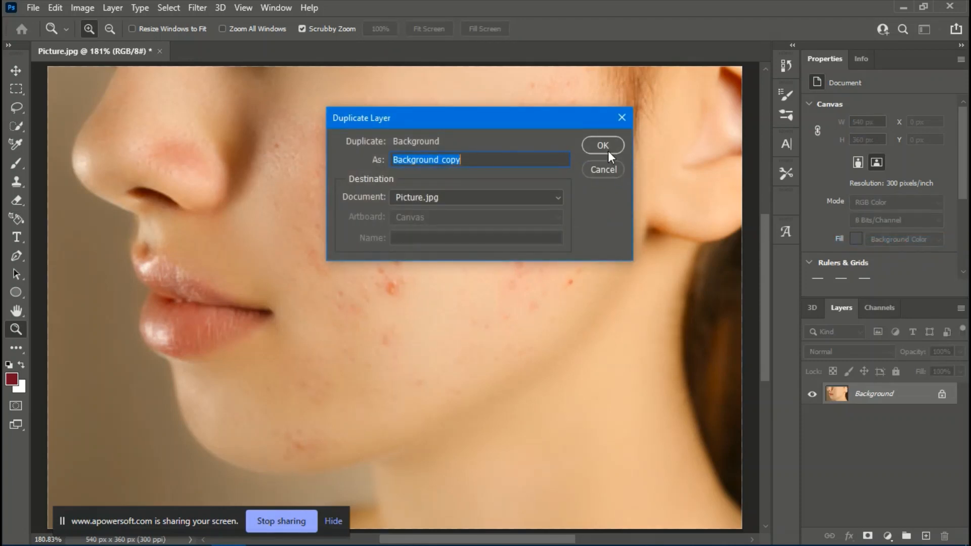
pyautogui.click(607, 148)
# - Apply a Gaussian Blur with a radius of about 5 pixels to the Background copy layer
pyautogui.click(197, 7)
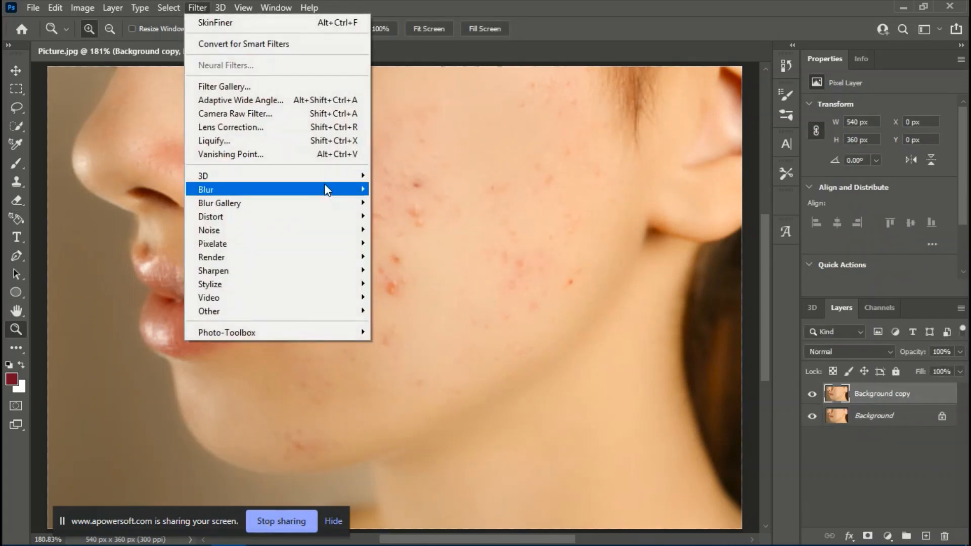
pyautogui.moveTo(360, 188)
pyautogui.click(400, 244)
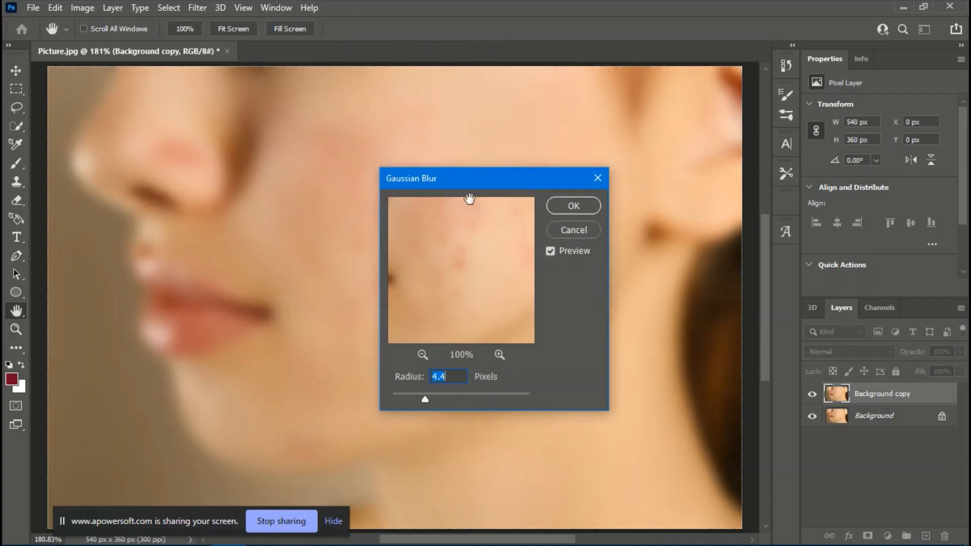
pyautogui.moveTo(489, 183); pyautogui.dragTo(650, 144)
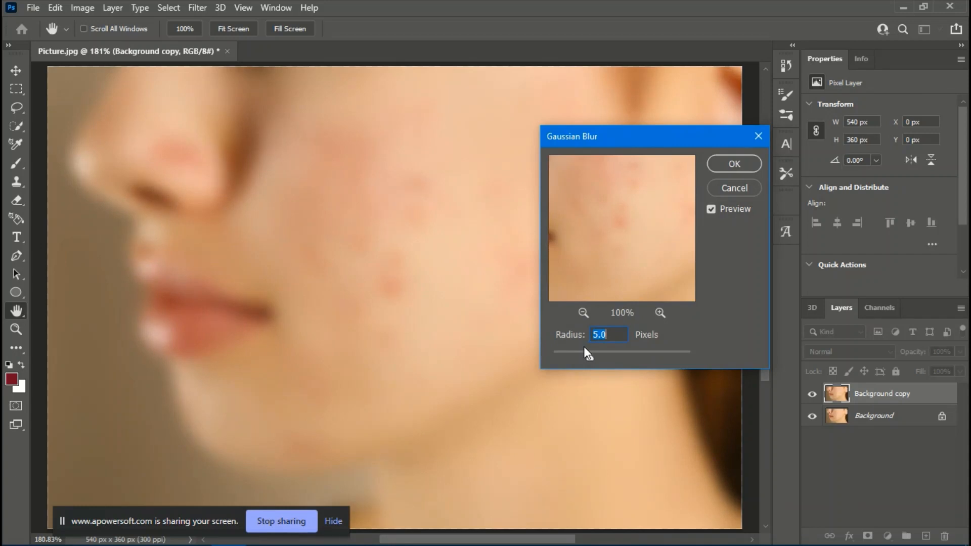
pyautogui.moveTo(588, 353); pyautogui.dragTo(584, 353)
pyautogui.click(722, 165)
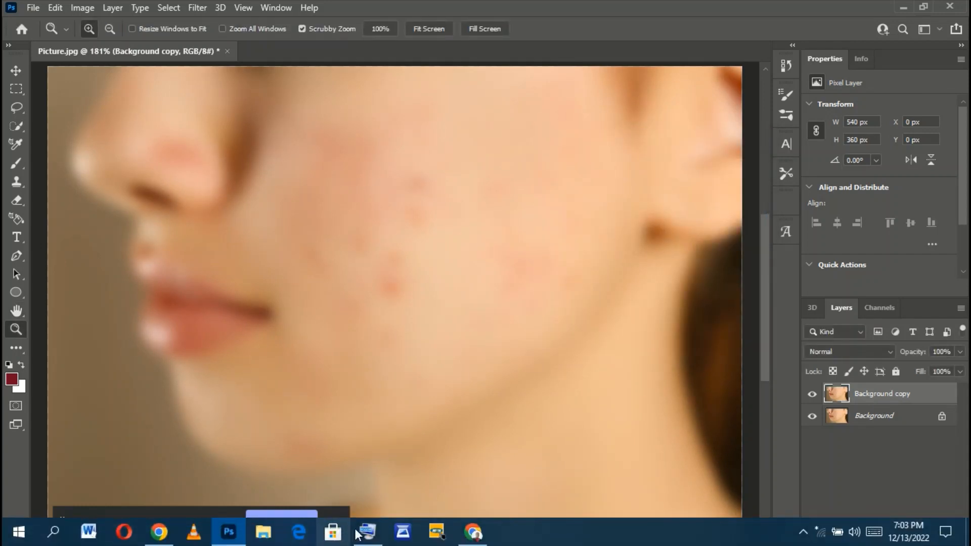
# - Add a black layer mask to the blurred Background copy layer so that its blur is hidden
pyautogui.click(368, 533)
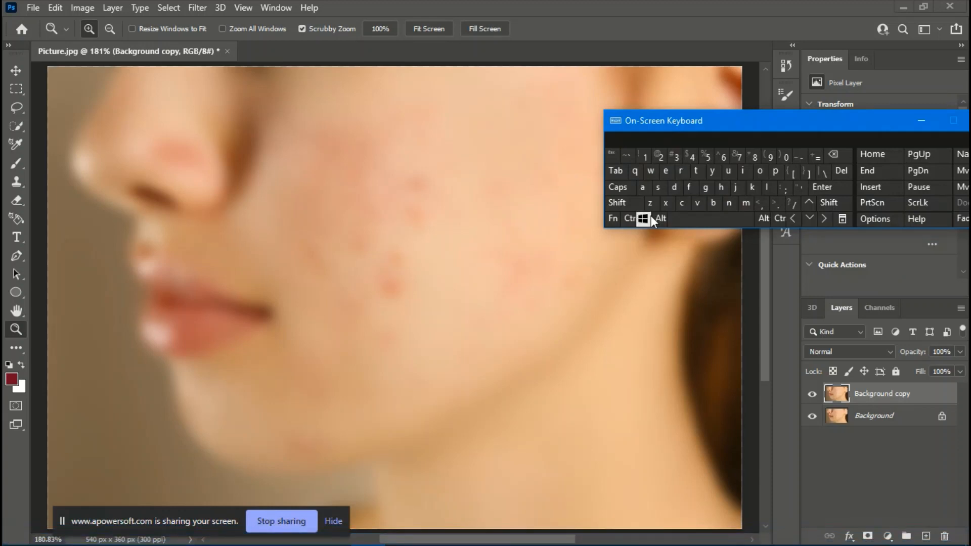
pyautogui.click(661, 219)
pyautogui.keyDown('alt'); pyautogui.click(866, 537); pyautogui.keyUp('alt')
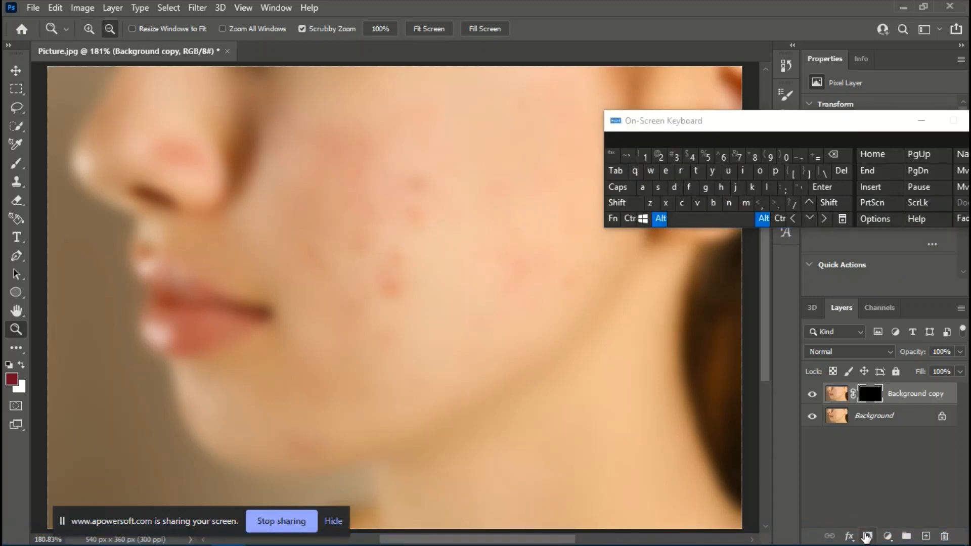
pyautogui.click(661, 219)
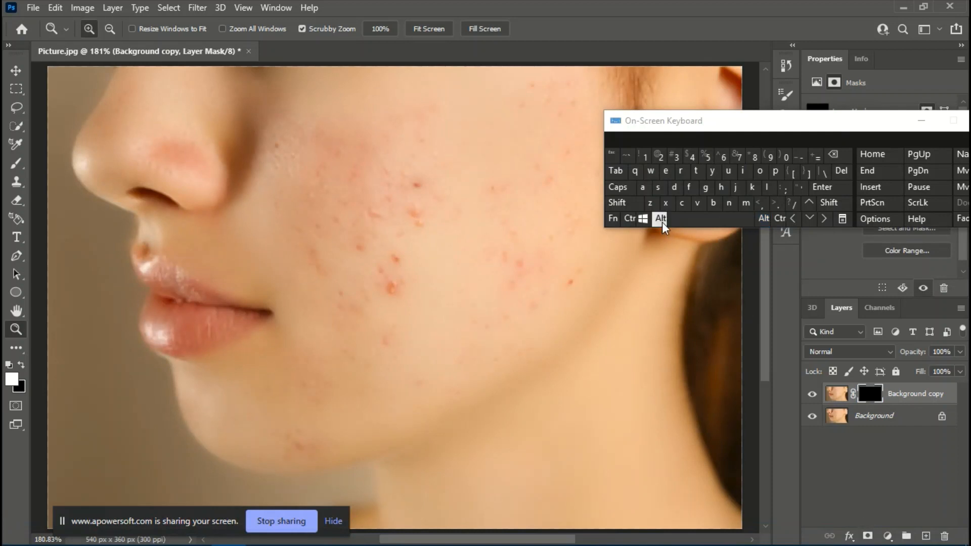
pyautogui.click(921, 120)
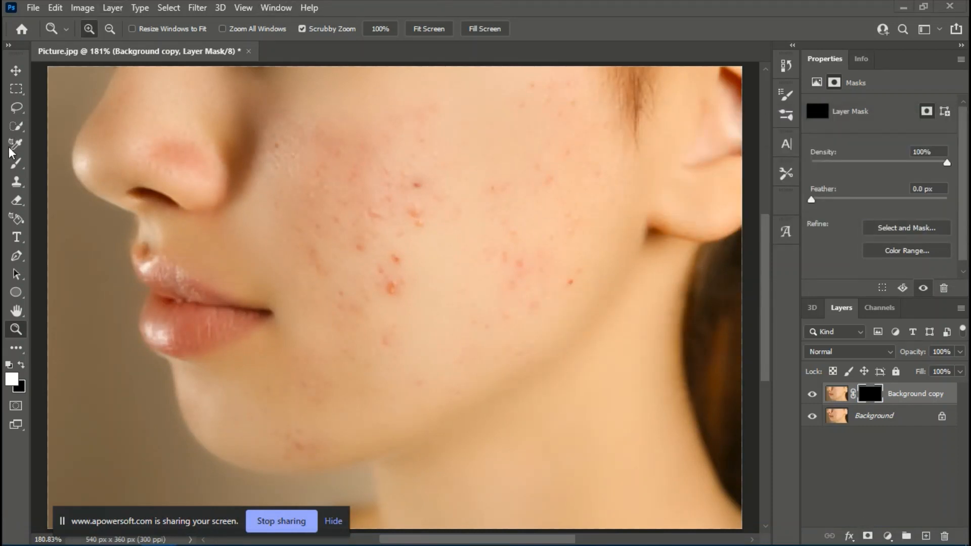
# - Set up the Brush tool with the Soft Round Pressure Size tip at a size of 39 px
pyautogui.click(16, 163)
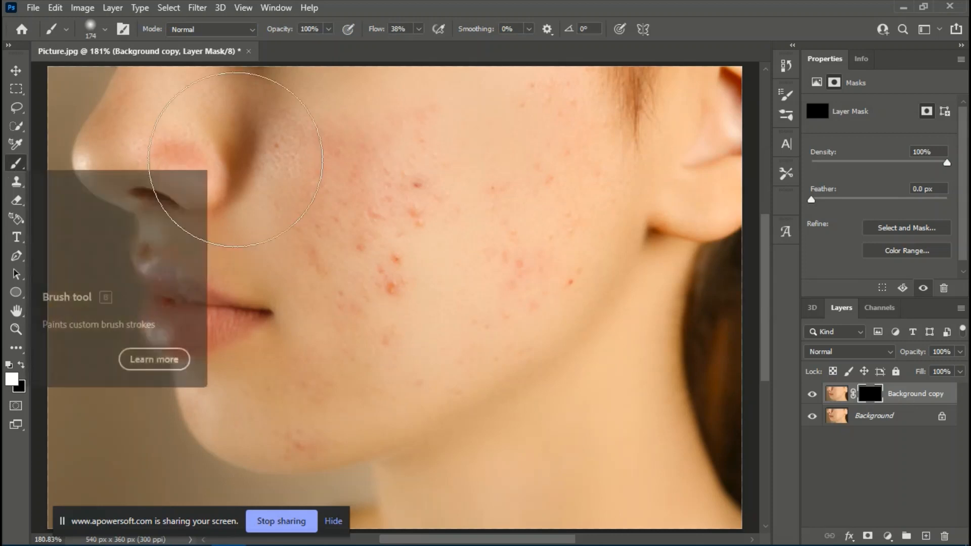
pyautogui.scroll(1, 447, 180)
pyautogui.scroll(1, 447, 180)
pyautogui.rightClick(448, 181)
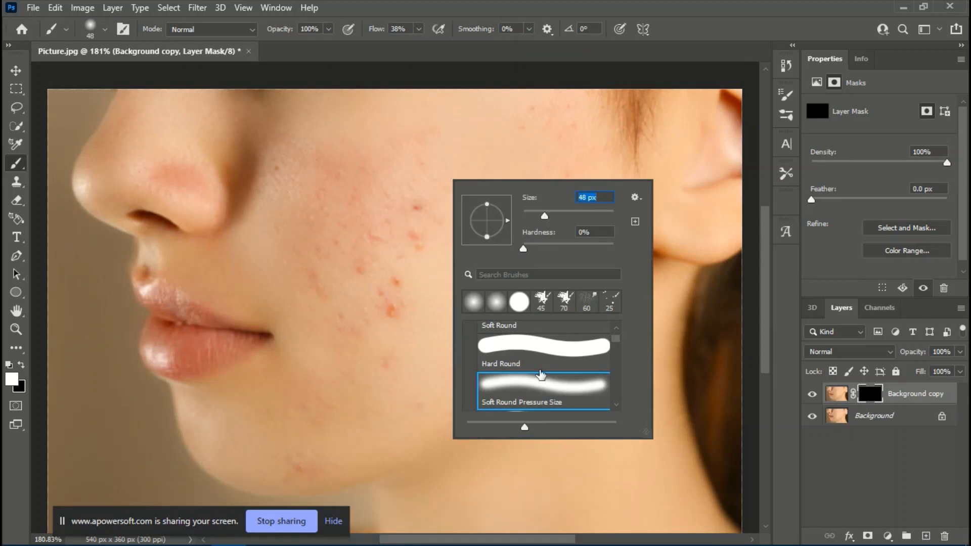
pyautogui.click(545, 382)
pyautogui.click(382, 228)
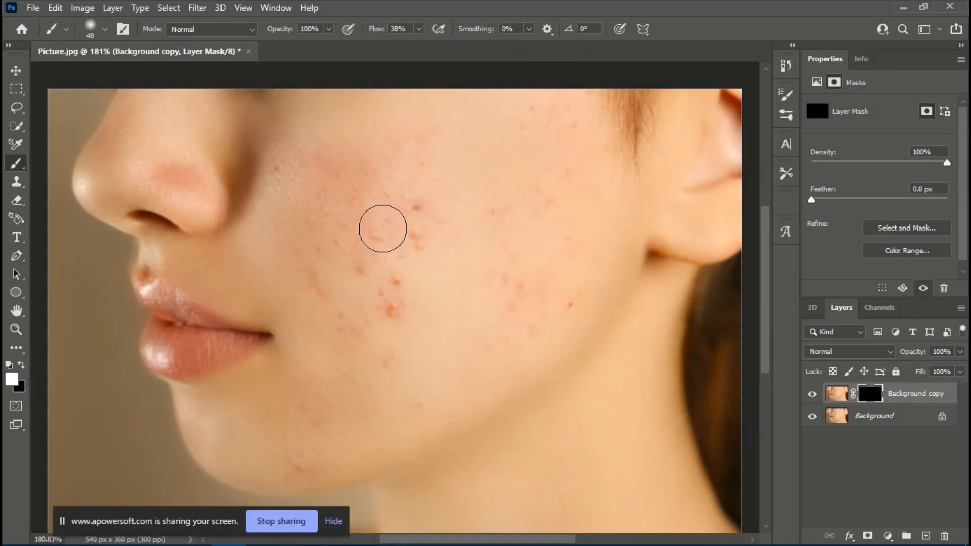
pyautogui.rightClick(400, 233)
pyautogui.click(461, 192)
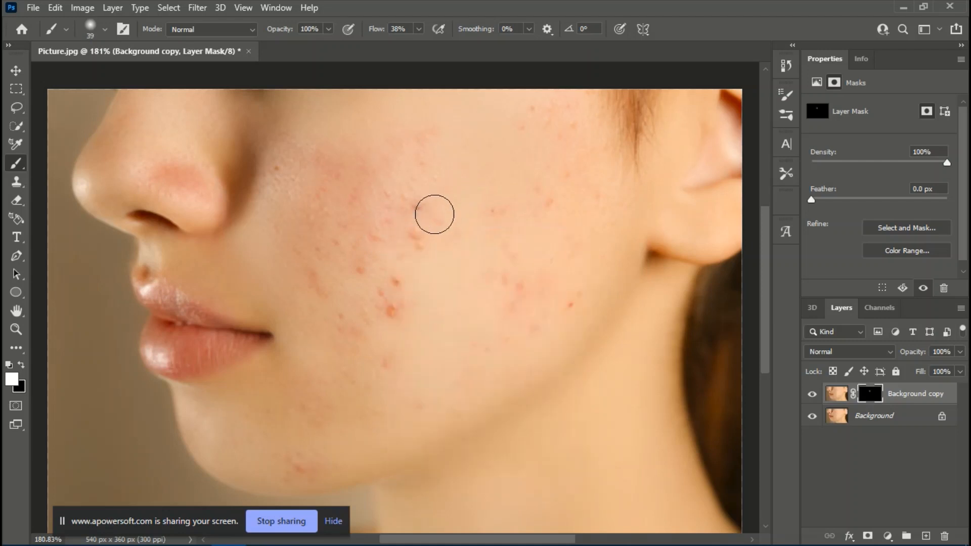
# - Paint white on the layer mask over the blemishes on the cheek, jaw and chin to reveal the blur there
pyautogui.click(420, 211)
pyautogui.scroll(1, 428, 190)
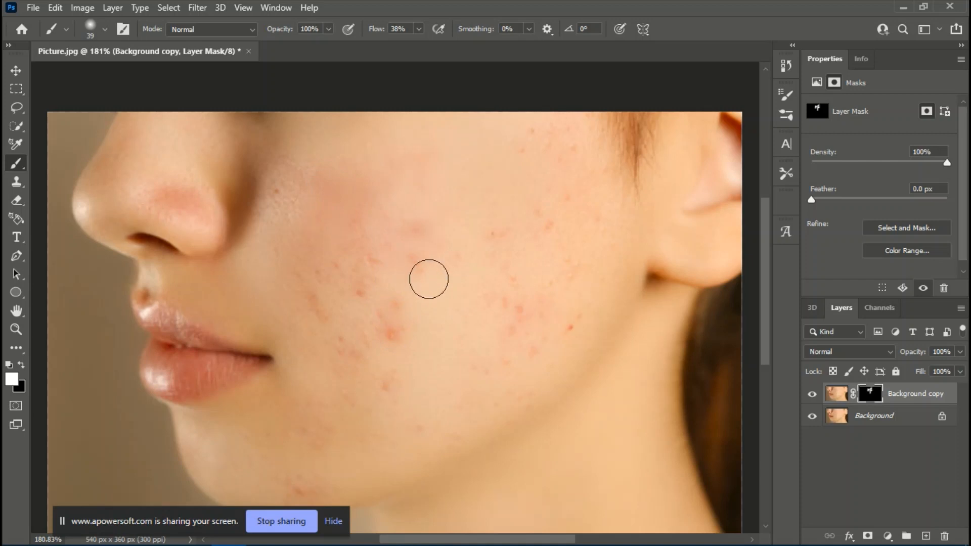
pyautogui.moveTo(507, 302)
pyautogui.mouseDown()
pyautogui.moveTo(523, 220)
pyautogui.moveTo(563, 210)
pyautogui.moveTo(510, 340)
pyautogui.moveTo(583, 240)
pyautogui.moveTo(570, 320)
pyautogui.mouseUp()
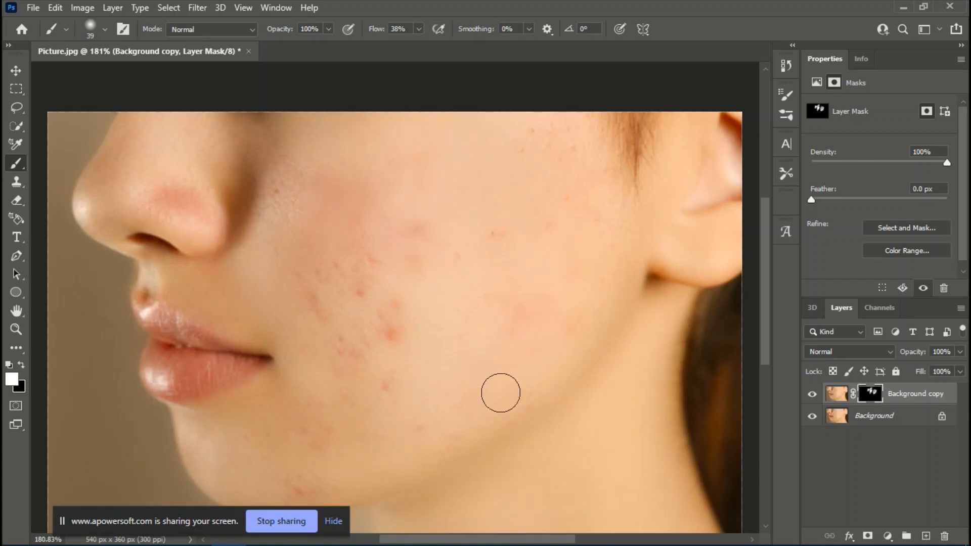
pyautogui.moveTo(485, 237)
pyautogui.mouseDown()
pyautogui.moveTo(545, 194)
pyautogui.moveTo(568, 203)
pyautogui.moveTo(552, 149)
pyautogui.moveTo(559, 139)
pyautogui.moveTo(582, 181)
pyautogui.moveTo(587, 224)
pyautogui.moveTo(562, 159)
pyautogui.mouseUp()
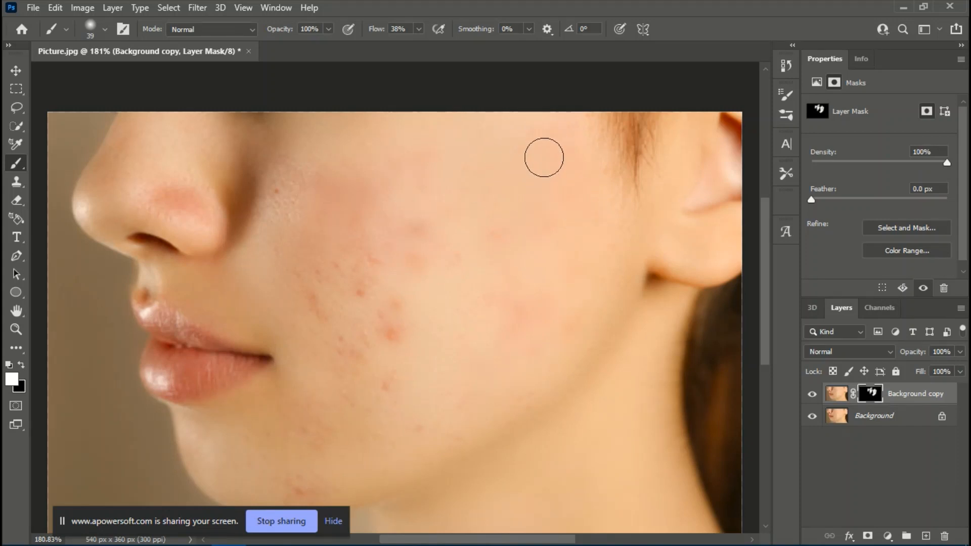
pyautogui.scroll(-2, 450, 192)
pyautogui.moveTo(416, 214)
pyautogui.mouseDown()
pyautogui.moveTo(372, 285)
pyautogui.moveTo(350, 256)
pyautogui.moveTo(375, 248)
pyautogui.mouseUp()
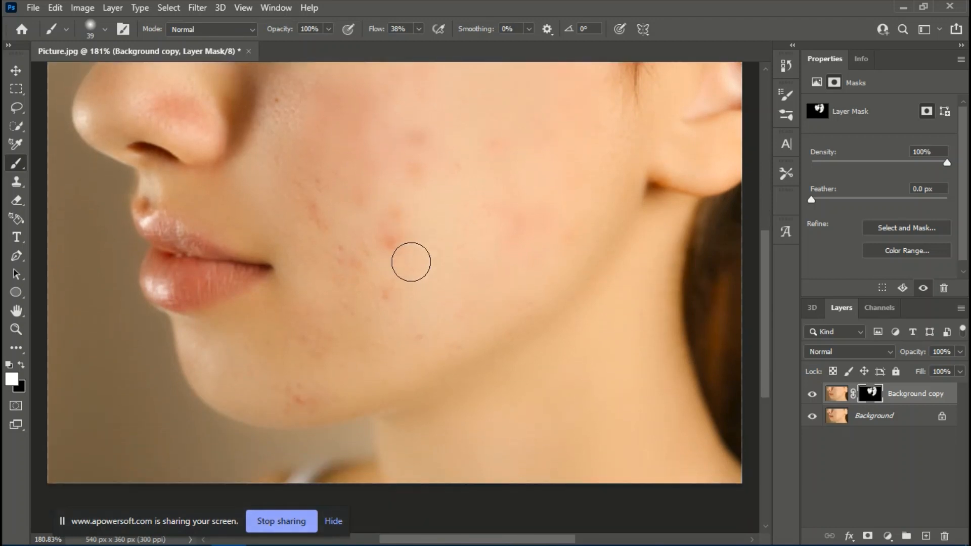
pyautogui.scroll(-3, 413, 258)
pyautogui.moveTo(326, 197)
pyautogui.mouseDown()
pyautogui.moveTo(315, 211)
pyautogui.moveTo(392, 260)
pyautogui.moveTo(400, 226)
pyautogui.mouseUp()
pyautogui.moveTo(306, 376)
pyautogui.mouseDown()
pyautogui.moveTo(342, 392)
pyautogui.moveTo(281, 390)
pyautogui.moveTo(317, 398)
pyautogui.moveTo(299, 398)
pyautogui.moveTo(263, 331)
pyautogui.moveTo(275, 389)
pyautogui.moveTo(313, 402)
pyautogui.moveTo(272, 397)
pyautogui.moveTo(250, 369)
pyautogui.mouseUp()
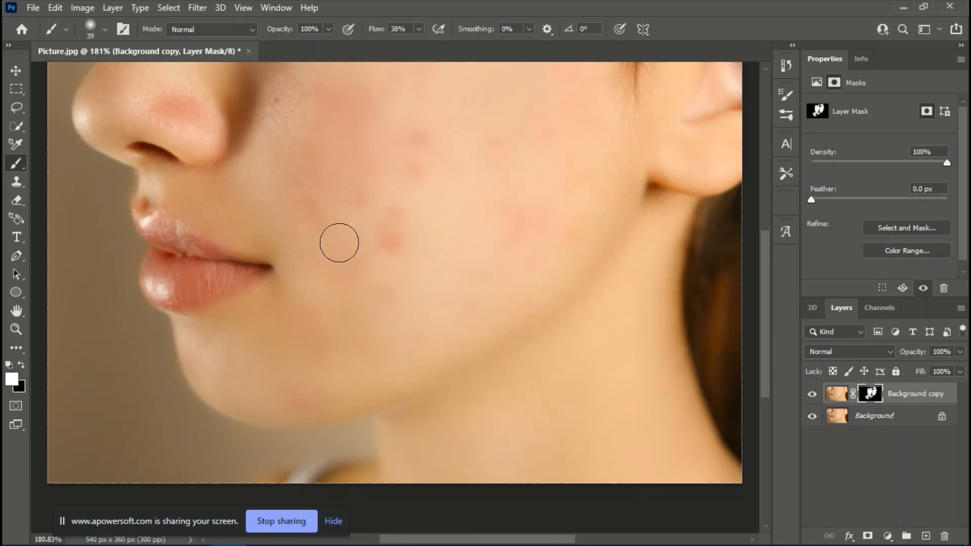
pyautogui.scroll(3, 371, 238)
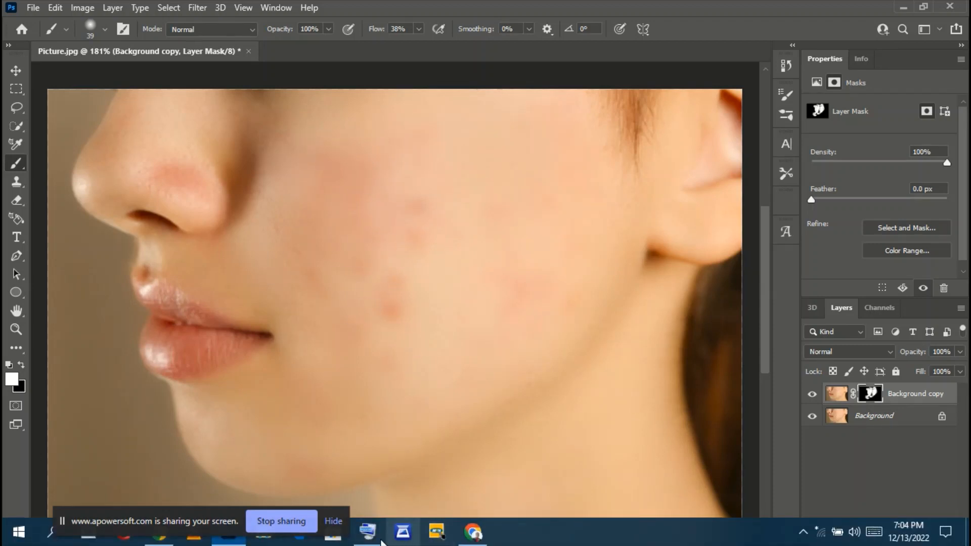
# - Select both the Background copy and Background layers and merge them into one
pyautogui.click(368, 531)
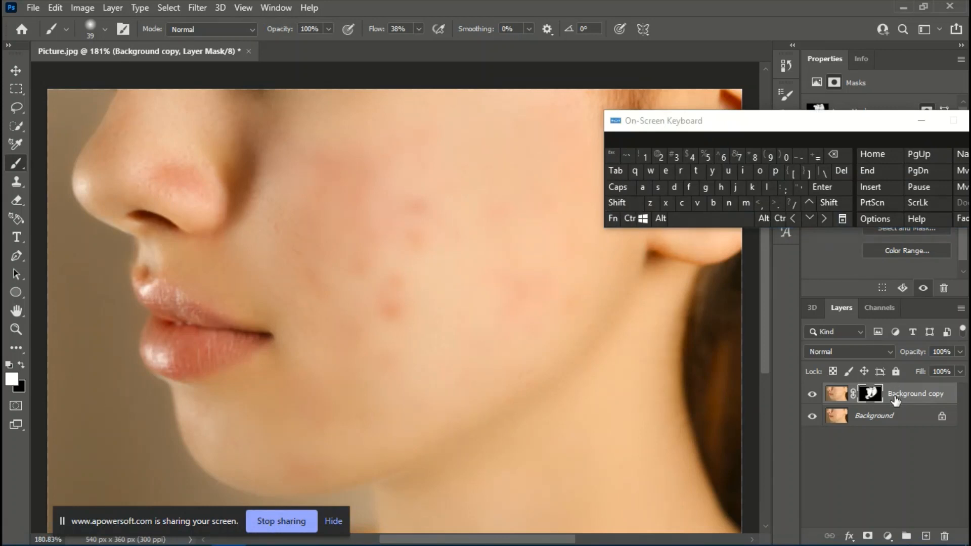
pyautogui.click(837, 394)
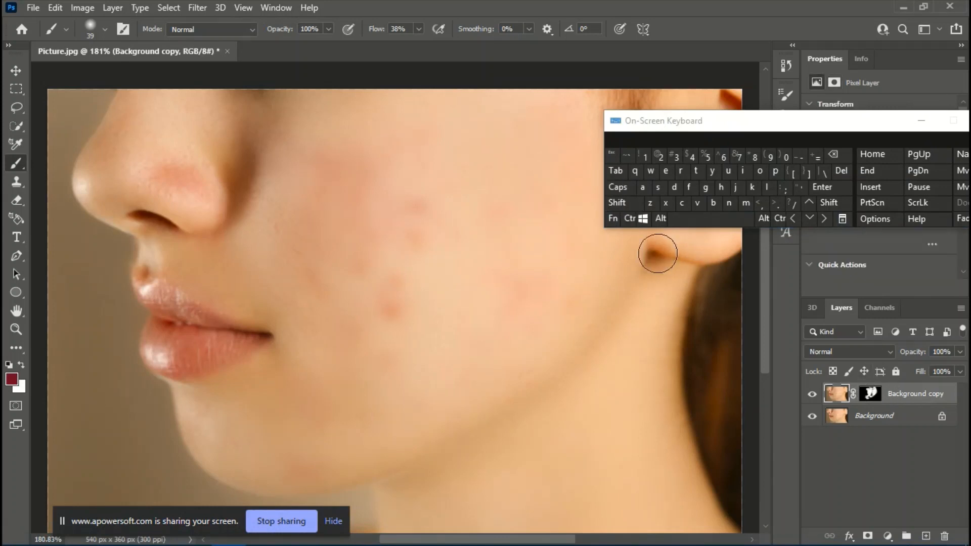
pyautogui.click(628, 219)
pyautogui.keyDown('ctrl'); pyautogui.click(878, 418); pyautogui.keyUp('ctrl')
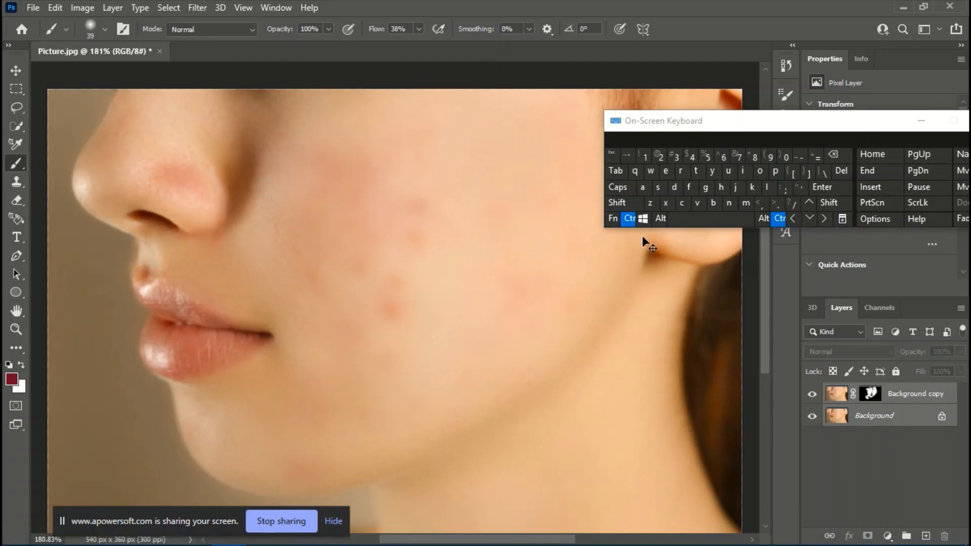
pyautogui.click(629, 219)
pyautogui.rightClick(905, 418)
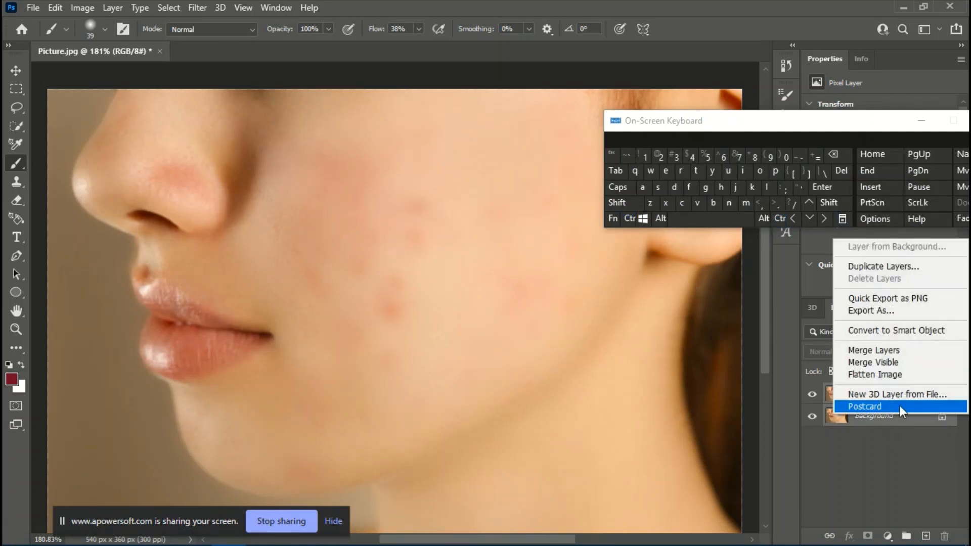
pyautogui.click(888, 350)
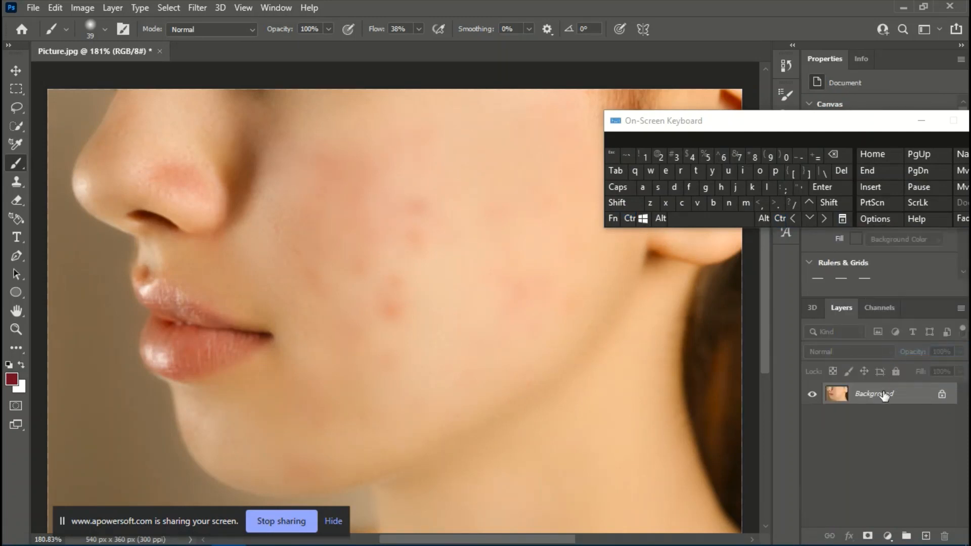
# - Duplicate the merged Background layer within Picture.jpg as Background copy
pyautogui.rightClick(885, 395)
pyautogui.click(893, 245)
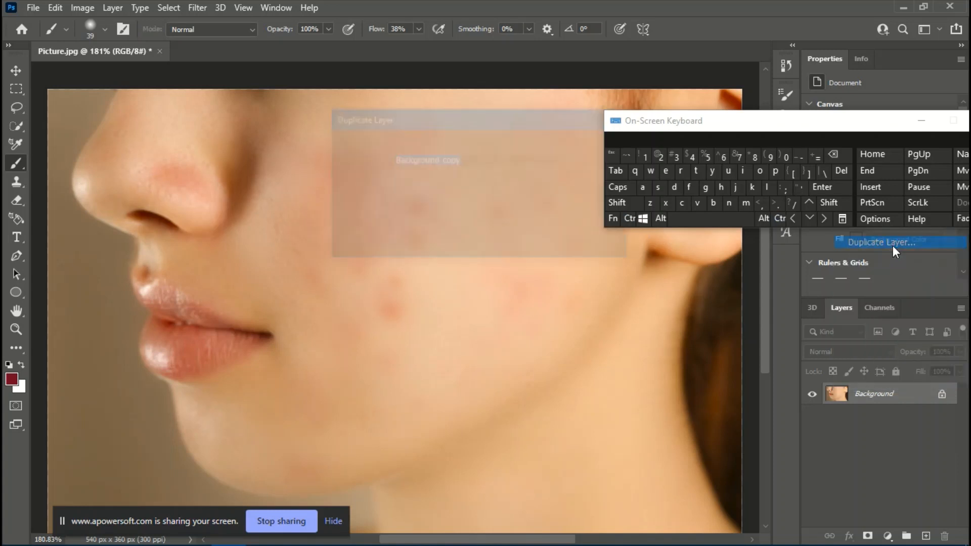
pyautogui.moveTo(674, 122); pyautogui.dragTo(687, 280)
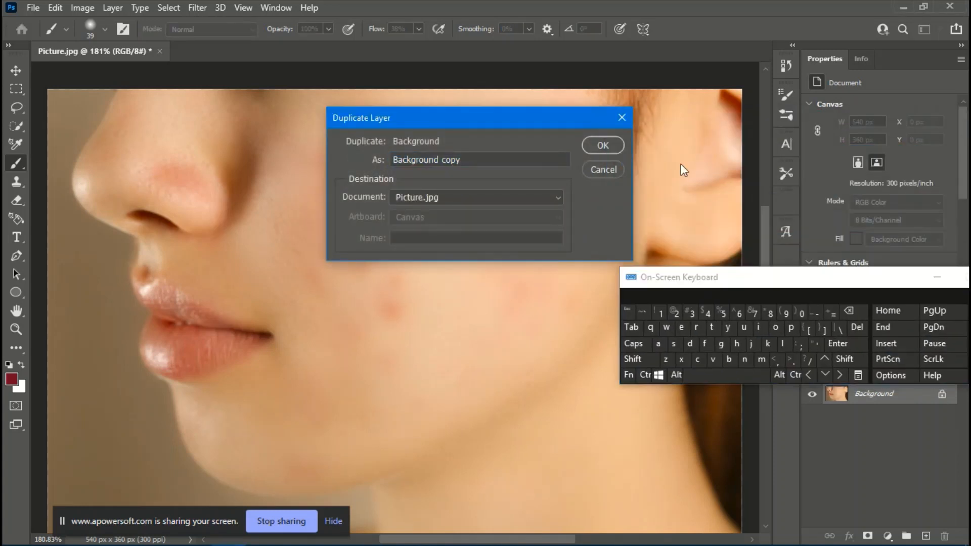
pyautogui.click(936, 276)
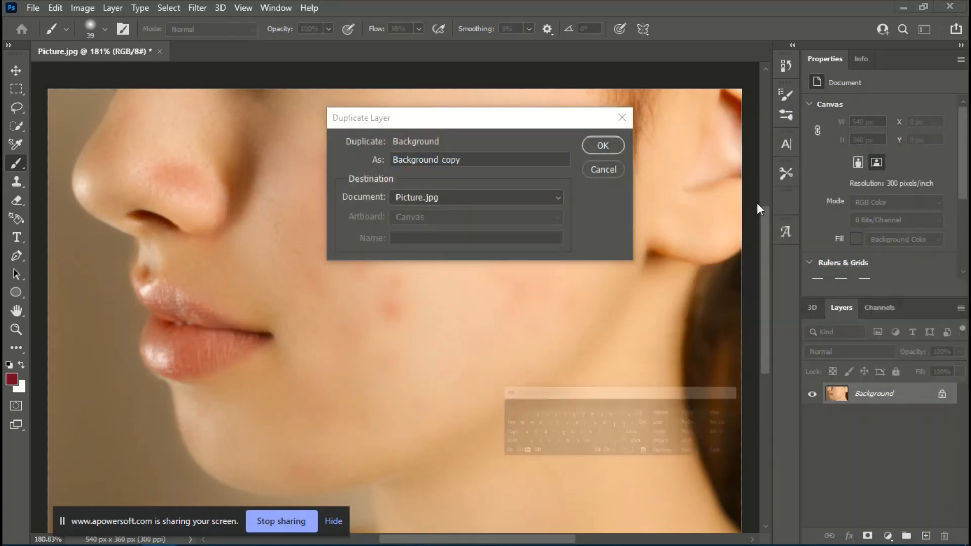
pyautogui.click(616, 143)
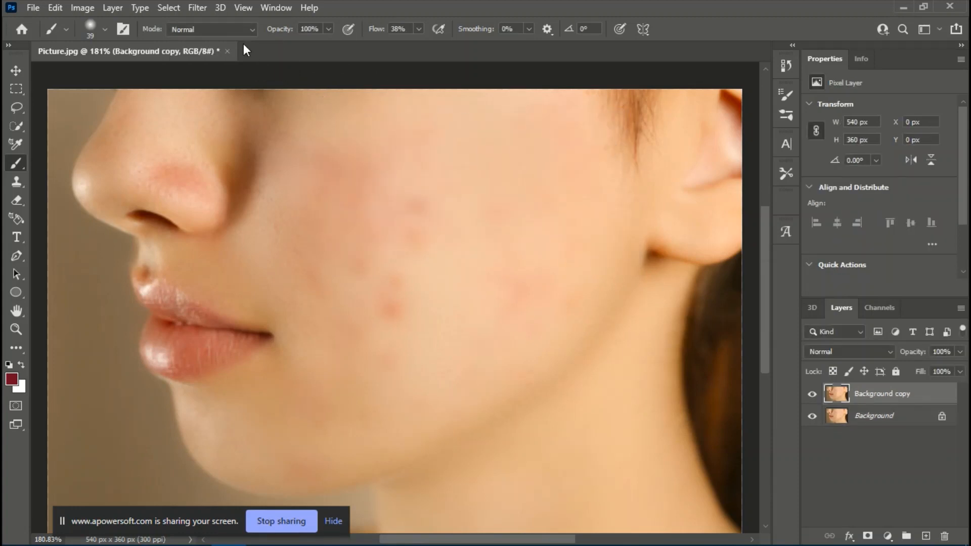
# - Apply a Gaussian Blur with a 12.5 pixel radius to the Background copy layer
pyautogui.click(198, 7)
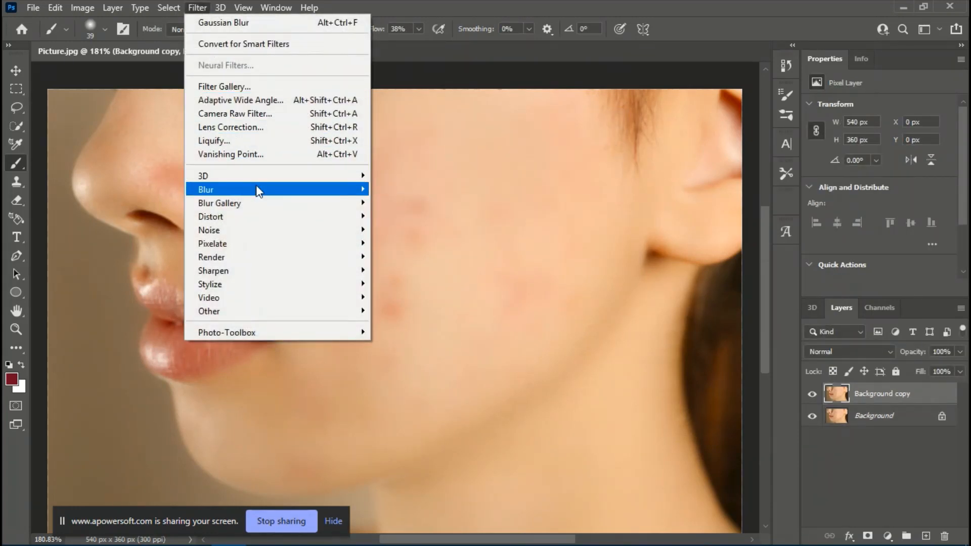
pyautogui.moveTo(256, 189)
pyautogui.click(418, 242)
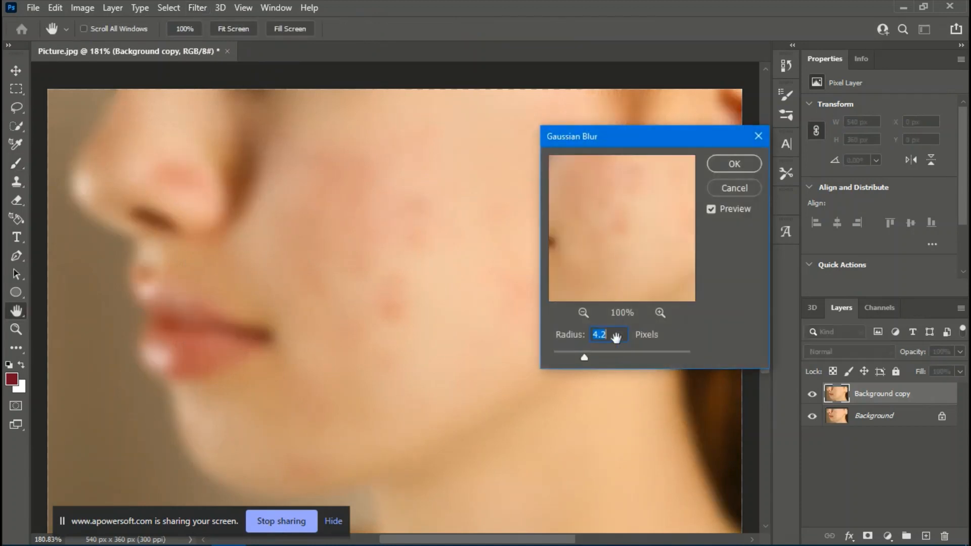
pyautogui.click(599, 352)
pyautogui.moveTo(602, 353); pyautogui.dragTo(609, 355)
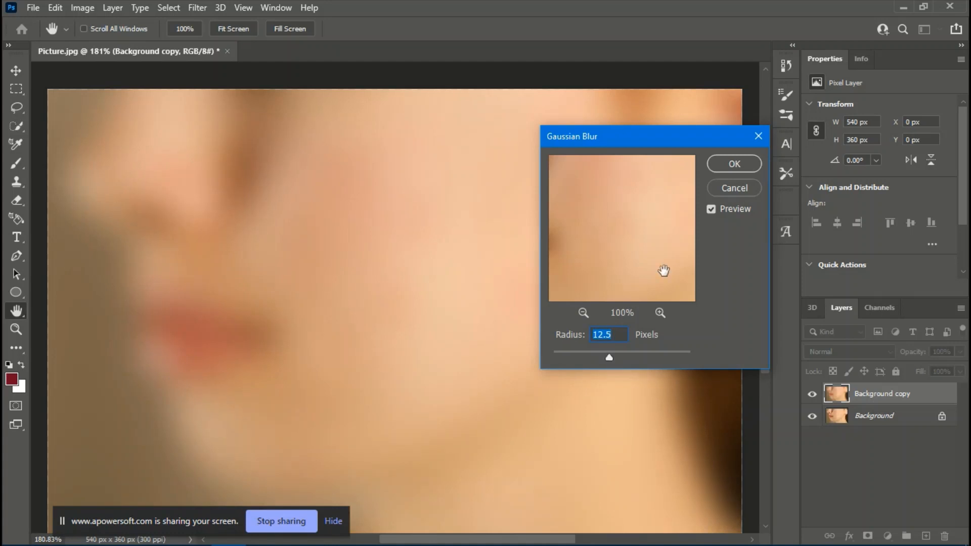
pyautogui.click(720, 163)
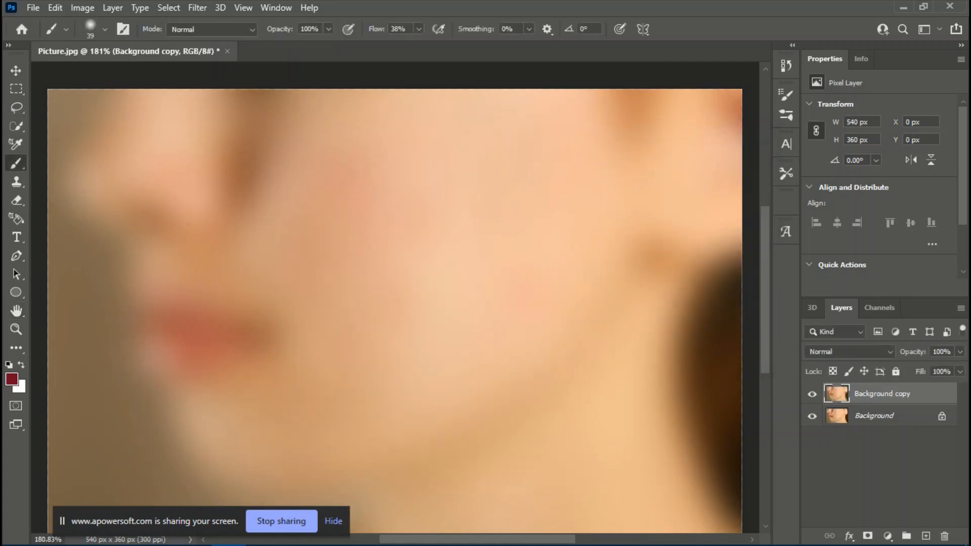
# - Add a black layer mask that hides the whole blurred Background copy layer
pyautogui.moveTo(441, 537)
pyautogui.click(373, 535)
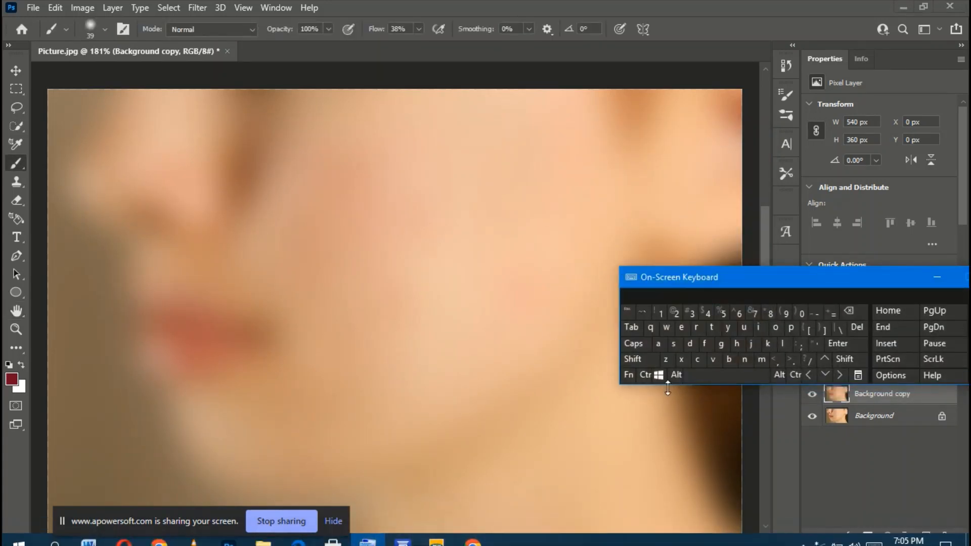
pyautogui.moveTo(715, 283); pyautogui.dragTo(711, 147)
pyautogui.click(673, 243)
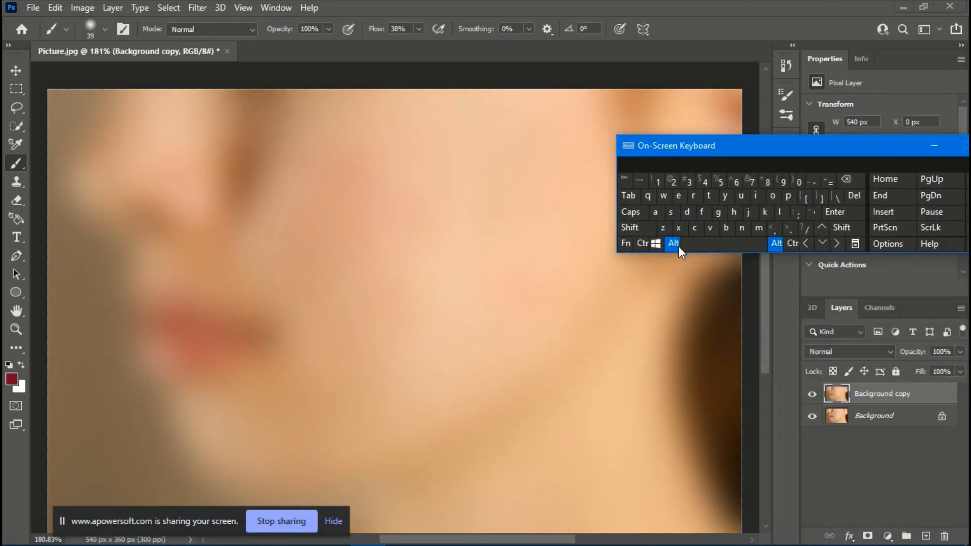
pyautogui.click(867, 537)
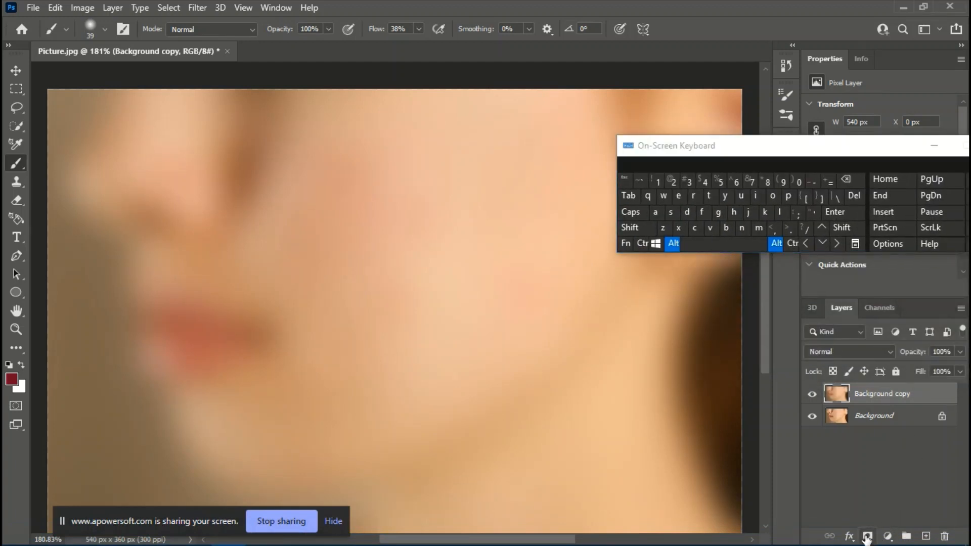
pyautogui.keyDown('alt'); pyautogui.click(867, 537); pyautogui.keyUp('alt')
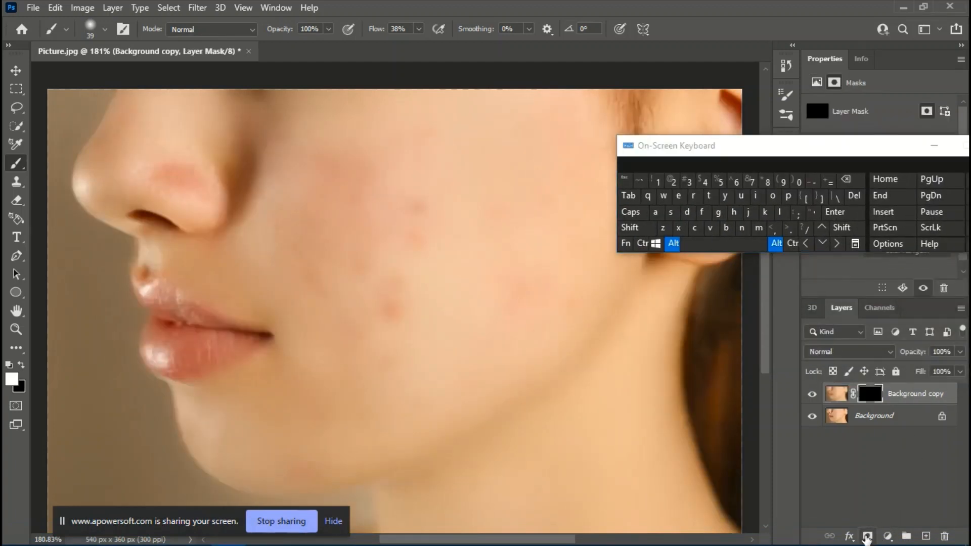
pyautogui.click(673, 243)
pyautogui.click(935, 146)
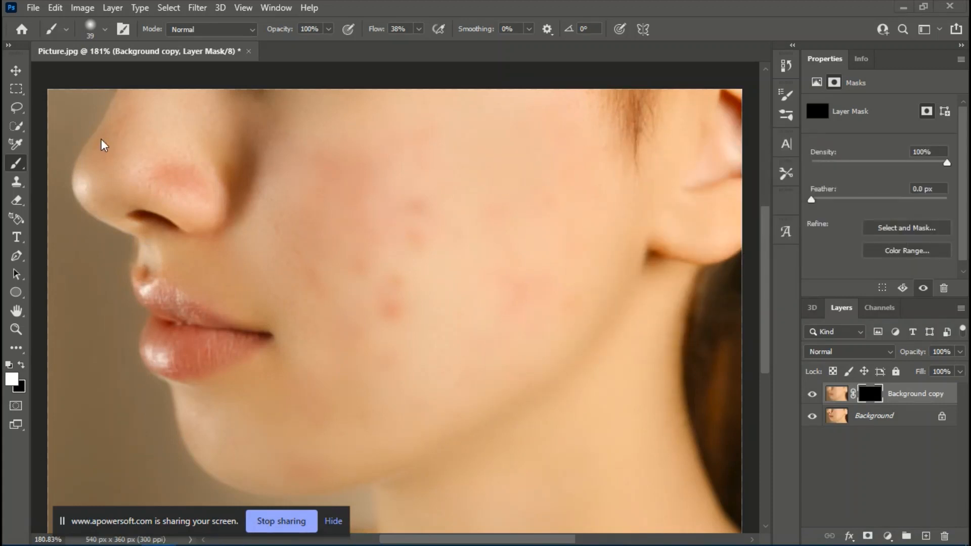
# - Set the Soft Round Pressure Size brush to 75 px and paint white on the mask over the upper cheek blemishes
pyautogui.rightClick(17, 166)
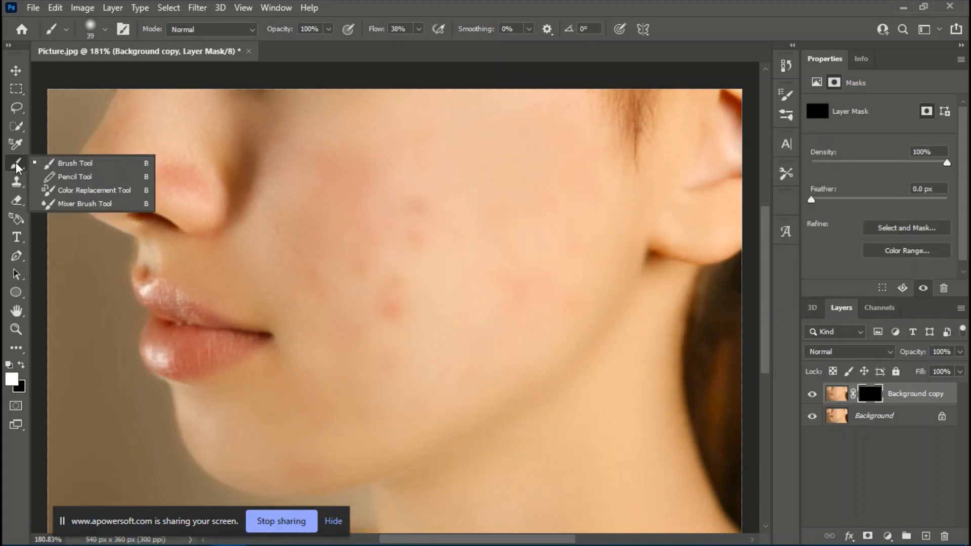
pyautogui.click(97, 168)
pyautogui.rightClick(410, 217)
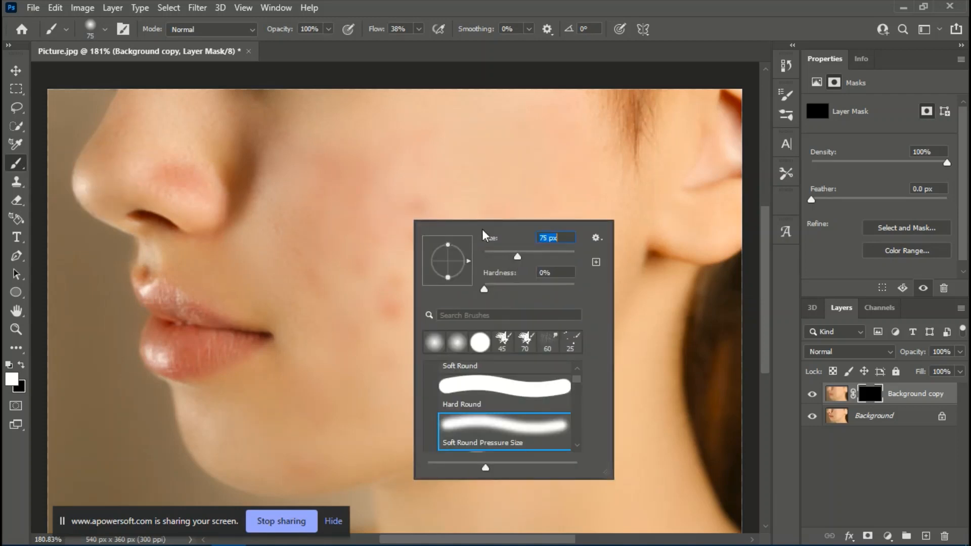
pyautogui.moveTo(437, 185)
pyautogui.mouseDown()
pyautogui.moveTo(424, 221)
pyautogui.moveTo(402, 203)
pyautogui.moveTo(424, 197)
pyautogui.mouseUp()
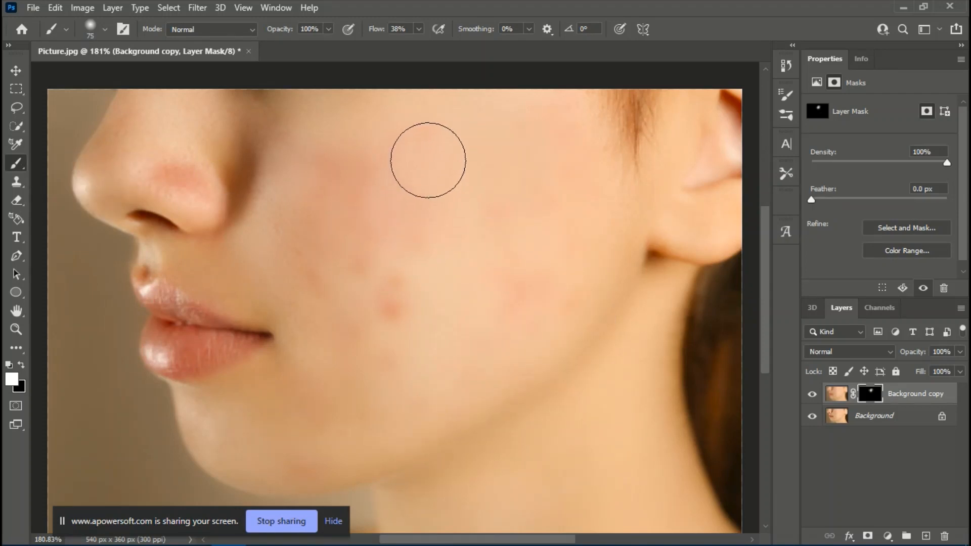
pyautogui.moveTo(428, 160)
pyautogui.mouseDown()
pyautogui.moveTo(325, 156)
pyautogui.moveTo(392, 256)
pyautogui.moveTo(496, 213)
pyautogui.moveTo(549, 120)
pyautogui.moveTo(571, 203)
pyautogui.moveTo(545, 264)
pyautogui.moveTo(496, 304)
pyautogui.moveTo(515, 313)
pyautogui.moveTo(559, 288)
pyautogui.moveTo(490, 248)
pyautogui.mouseUp()
# - Reduce the brush size to 53 px and paint the blur in over the blemishes on the lower cheek
pyautogui.rightClick(489, 248)
pyautogui.click(587, 280)
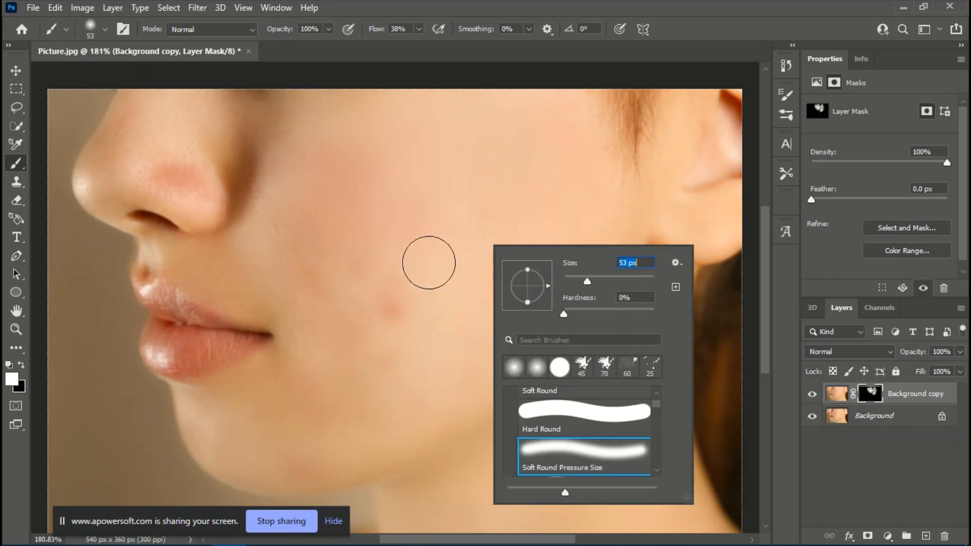
pyautogui.moveTo(392, 306)
pyautogui.mouseDown()
pyautogui.moveTo(366, 313)
pyautogui.moveTo(334, 259)
pyautogui.moveTo(301, 232)
pyautogui.moveTo(347, 306)
pyautogui.moveTo(304, 268)
pyautogui.moveTo(295, 212)
pyautogui.moveTo(357, 281)
pyautogui.moveTo(375, 327)
pyautogui.moveTo(429, 238)
pyautogui.moveTo(570, 257)
pyautogui.moveTo(448, 312)
pyautogui.moveTo(321, 230)
pyautogui.moveTo(397, 212)
pyautogui.moveTo(343, 152)
pyautogui.moveTo(401, 252)
pyautogui.moveTo(403, 303)
pyautogui.moveTo(536, 219)
pyautogui.moveTo(505, 191)
pyautogui.moveTo(471, 362)
pyautogui.moveTo(405, 390)
pyautogui.moveTo(332, 333)
pyautogui.mouseUp()
# - Reduce the brush size to 31 px and paint white on the mask over the remaining facial marks
pyautogui.rightClick(332, 334)
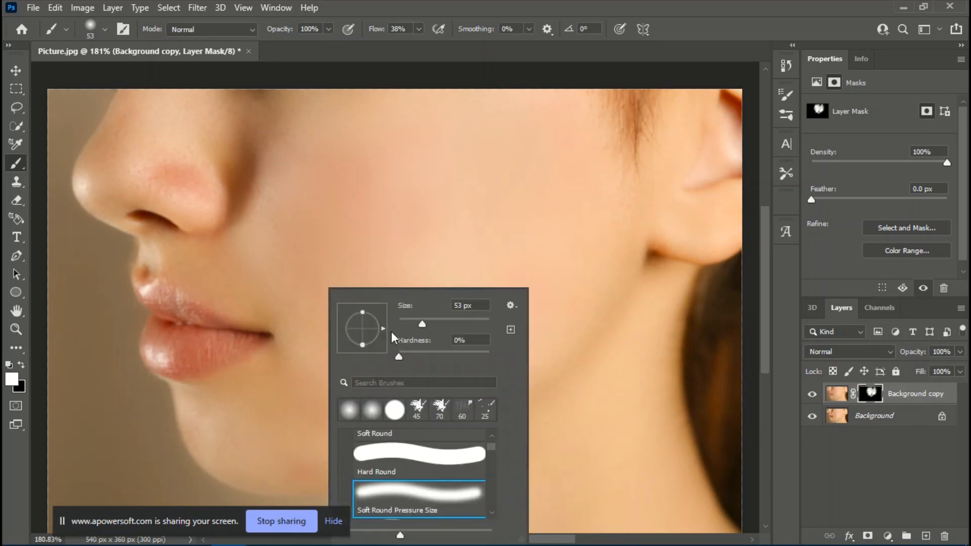
pyautogui.moveTo(419, 322); pyautogui.dragTo(412, 323)
pyautogui.click(422, 222)
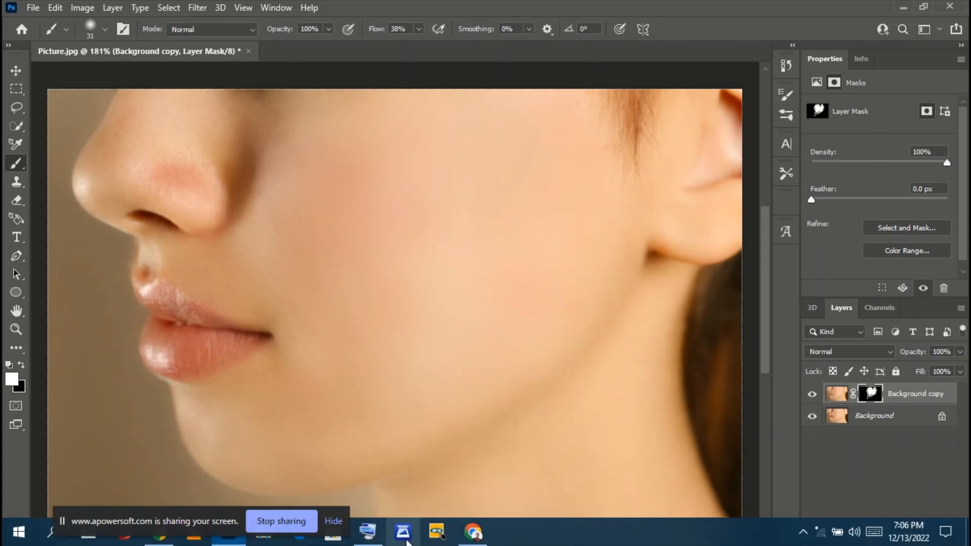
# - Select both the masked Background copy and the Background layer and merge them into one
pyautogui.click(368, 534)
pyautogui.click(642, 243)
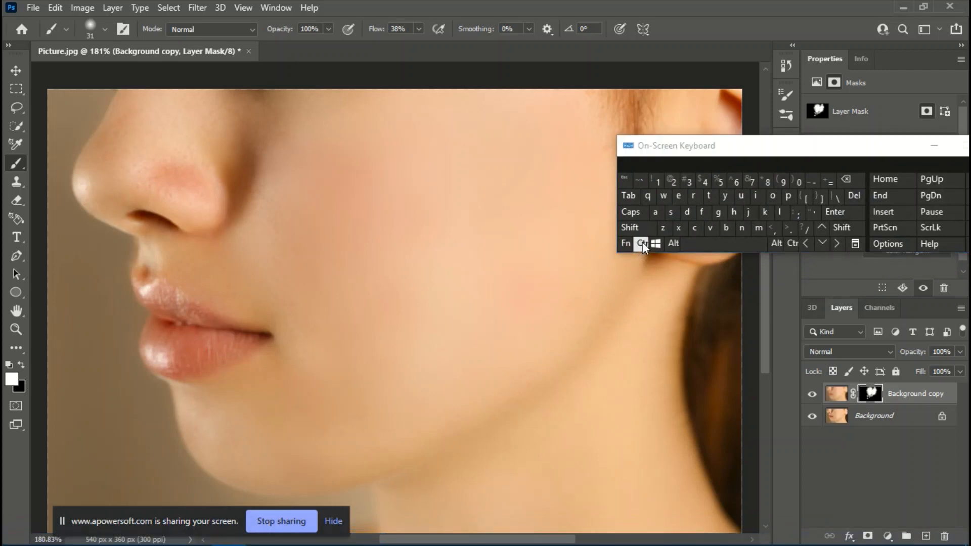
pyautogui.keyDown('ctrl'); pyautogui.click(871, 415); pyautogui.keyUp('ctrl')
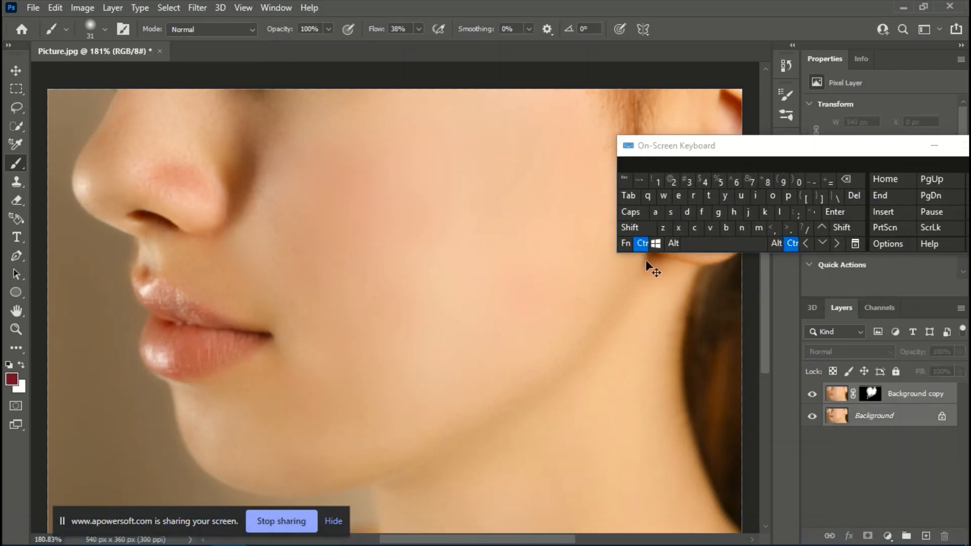
pyautogui.click(639, 247)
pyautogui.rightClick(881, 415)
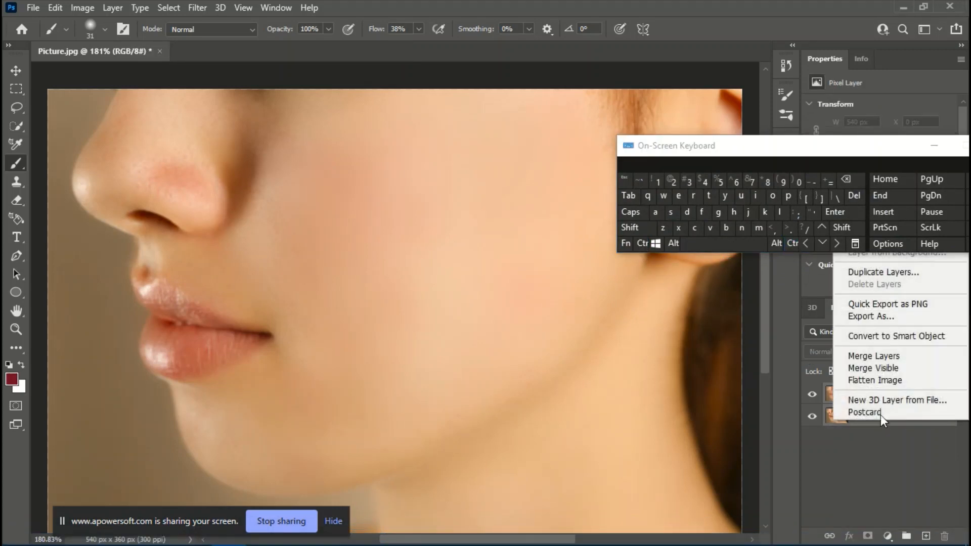
pyautogui.click(886, 356)
pyautogui.click(934, 145)
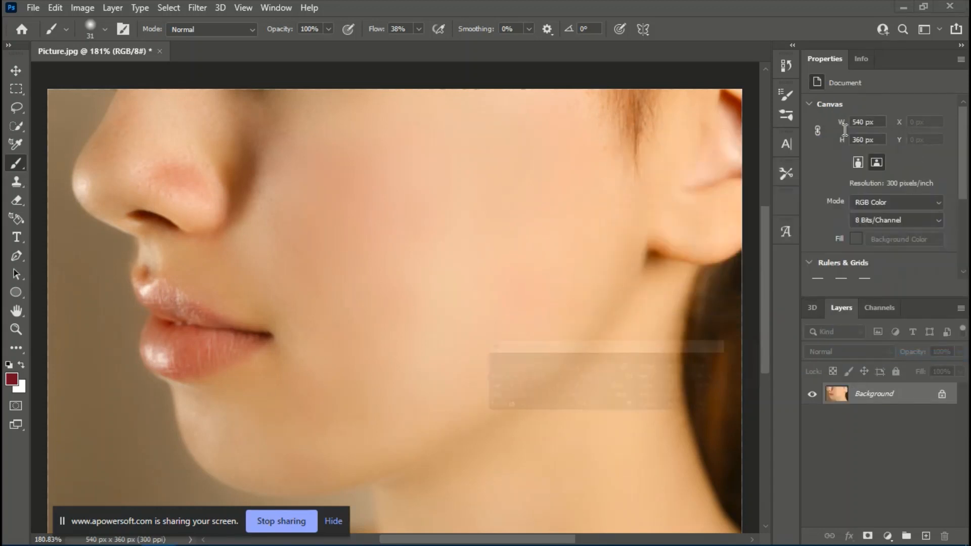
# - Apply SkinFiner to the merged layer with smoothing Amount 50, Fine 0 and Medium -6
pyautogui.click(198, 7)
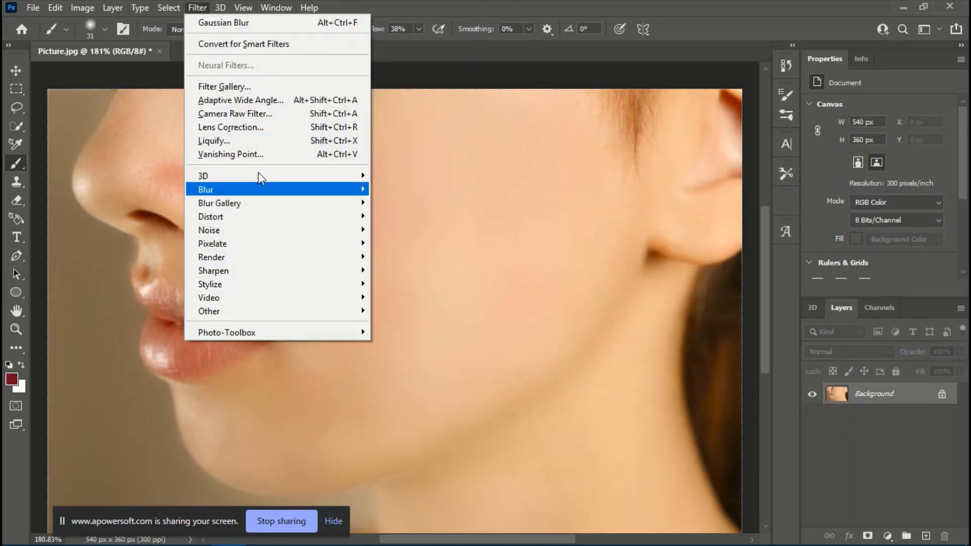
pyautogui.moveTo(345, 330)
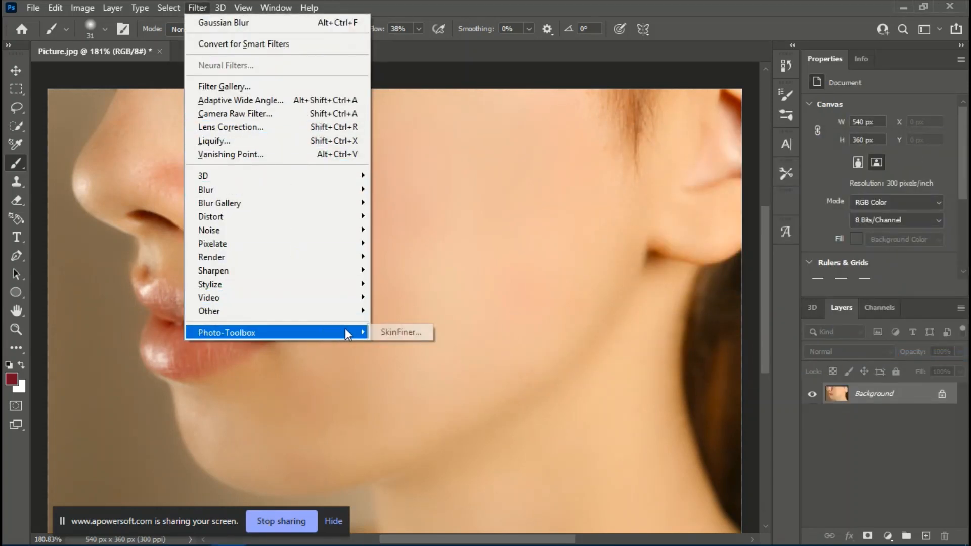
pyautogui.click(388, 332)
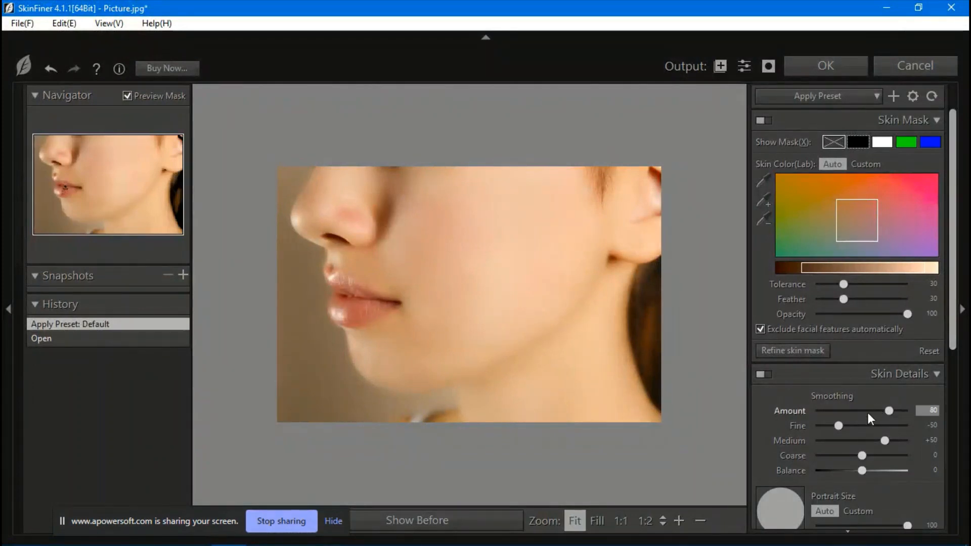
pyautogui.click(862, 411)
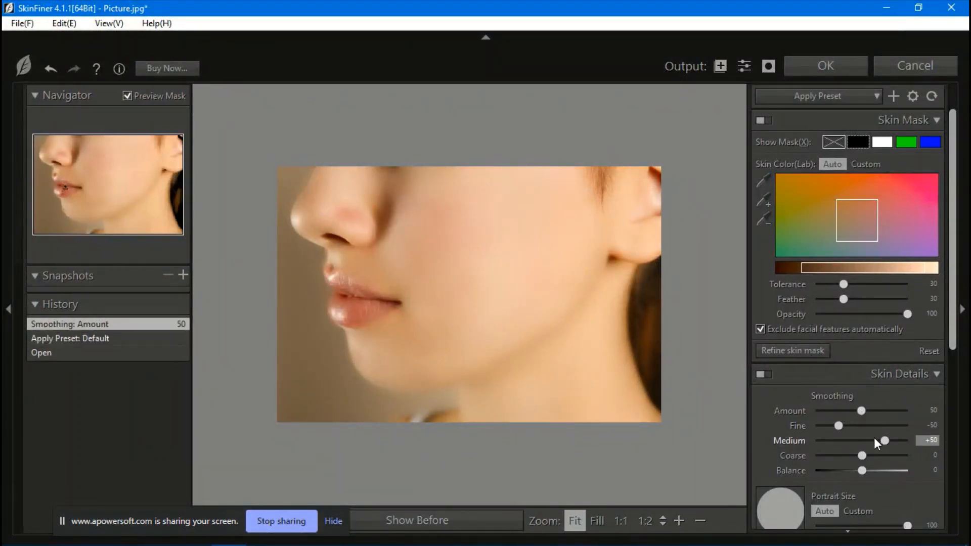
pyautogui.moveTo(874, 438); pyautogui.dragTo(845, 426)
pyautogui.doubleClick(845, 426)
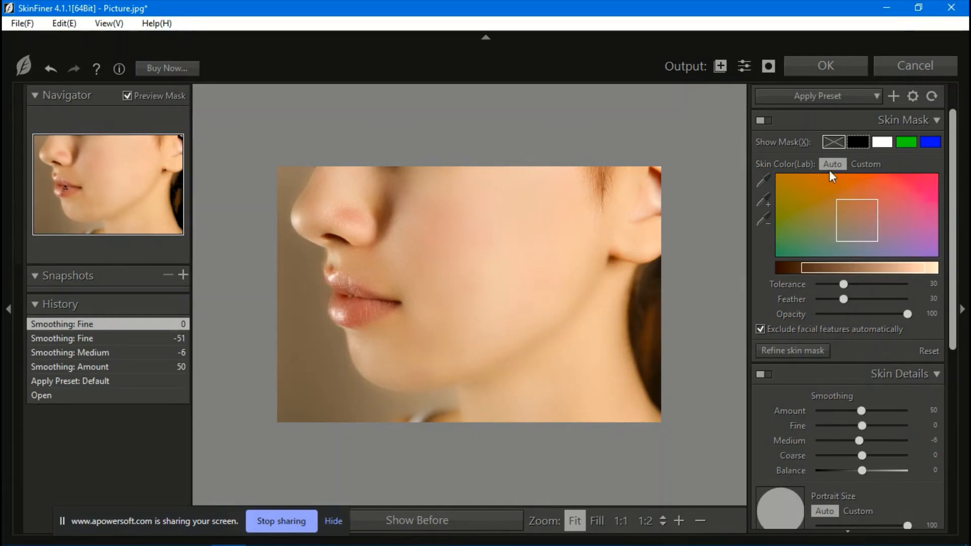
pyautogui.click(825, 66)
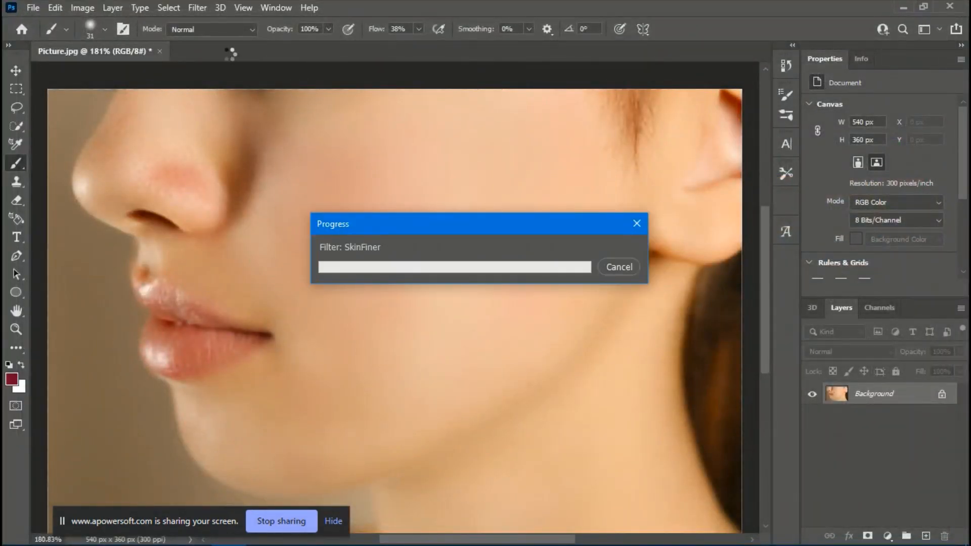
# - Apply a Color Balance adjustment to the midtones with the Yellow–Blue level at -10
pyautogui.click(190, 9)
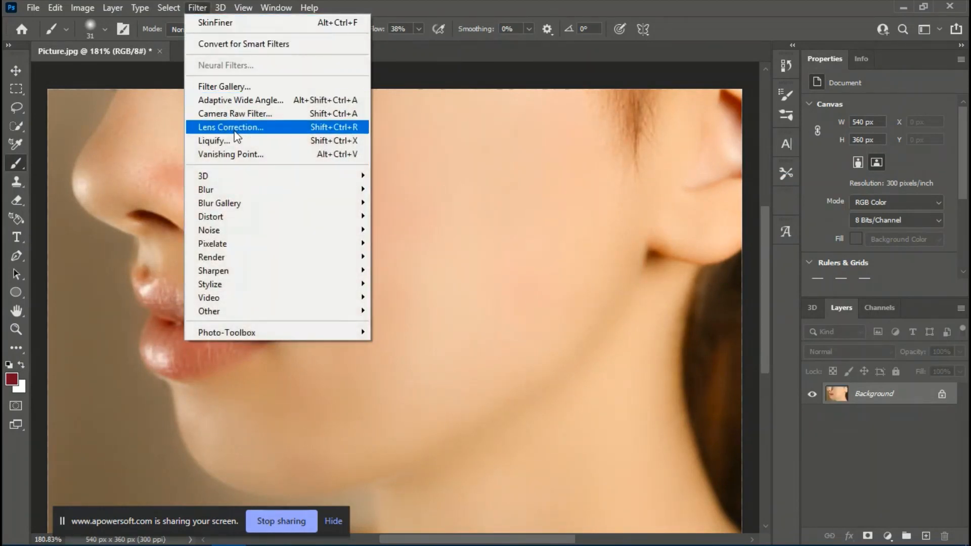
pyautogui.moveTo(96, 10)
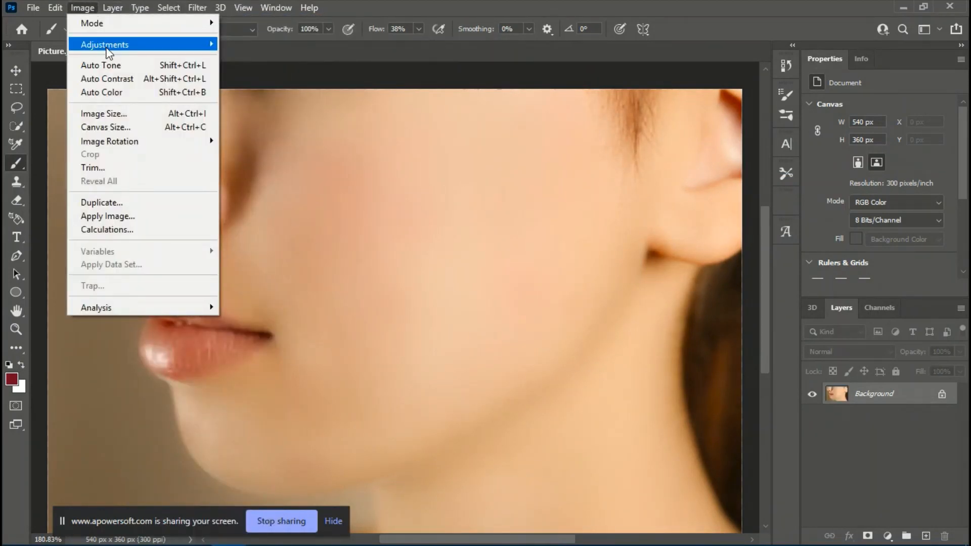
pyautogui.moveTo(192, 42)
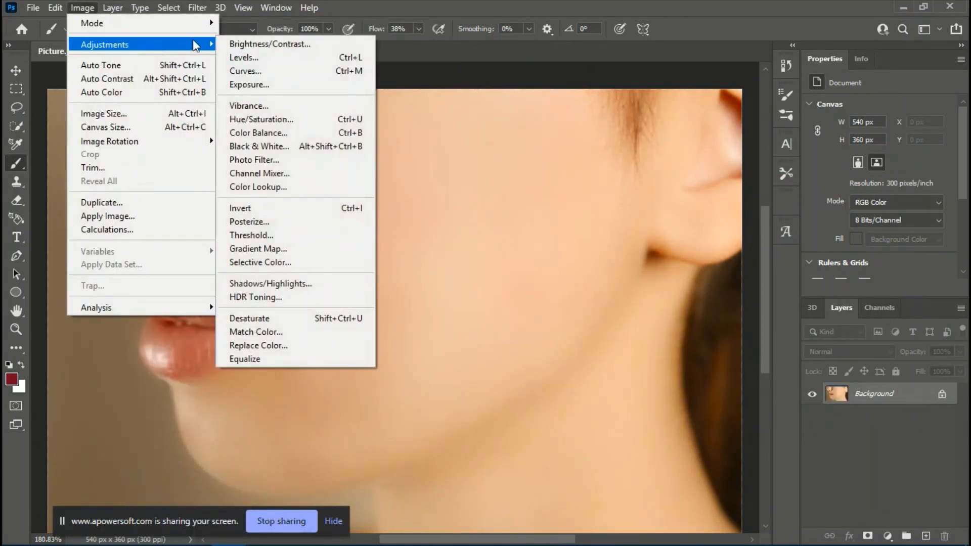
pyautogui.click(250, 132)
pyautogui.moveTo(680, 223); pyautogui.dragTo(674, 221)
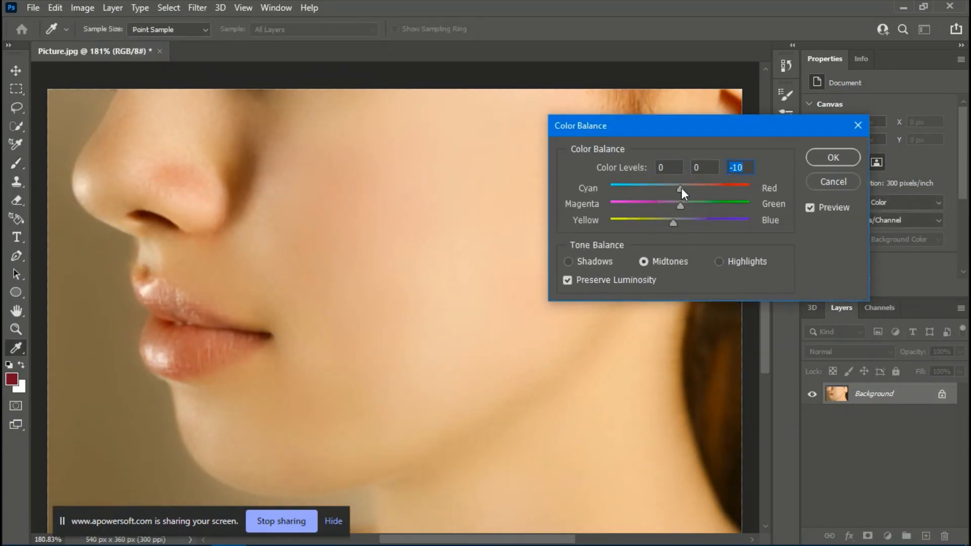
pyautogui.click(821, 161)
# - Apply a Hue/Saturation adjustment to the Master range with Saturation at +13
pyautogui.click(90, 7)
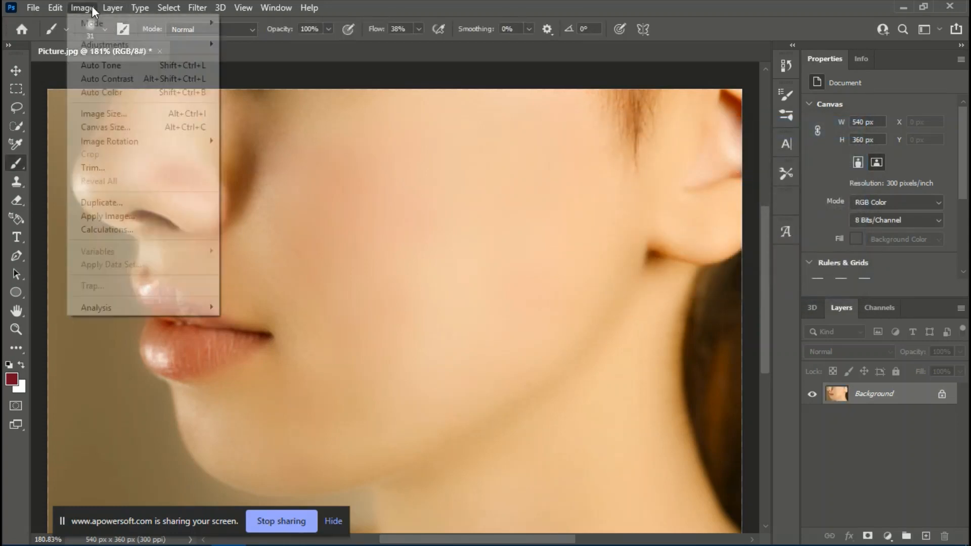
pyautogui.moveTo(106, 46)
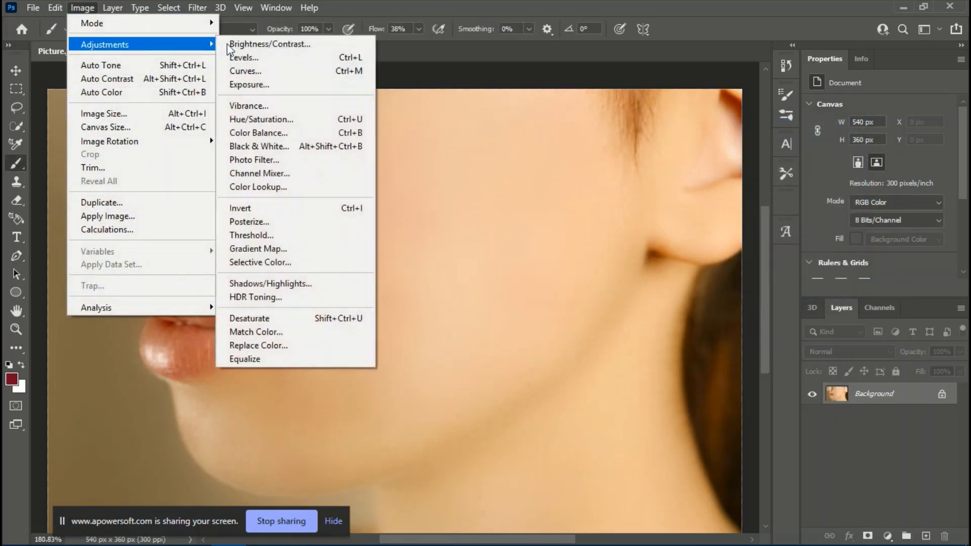
pyautogui.click(262, 119)
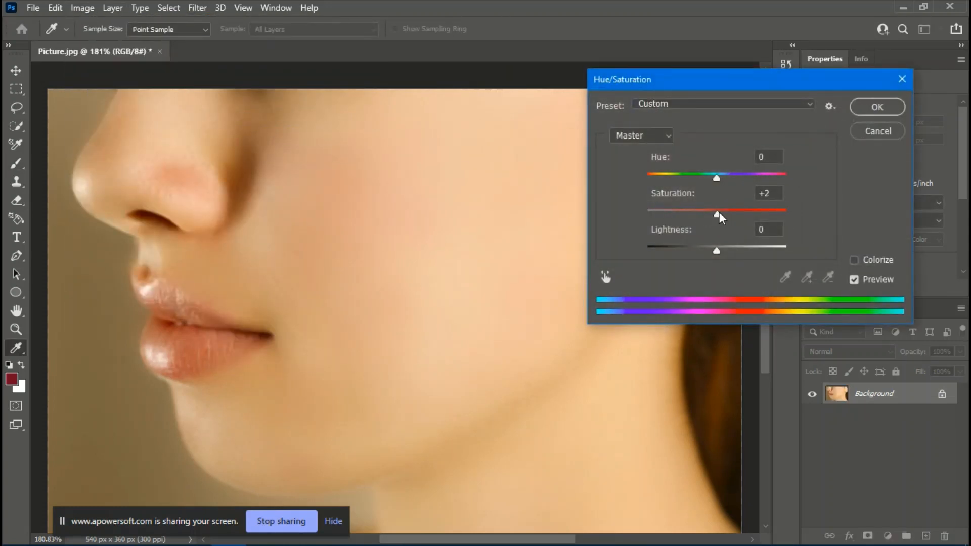
pyautogui.moveTo(719, 212); pyautogui.dragTo(727, 214)
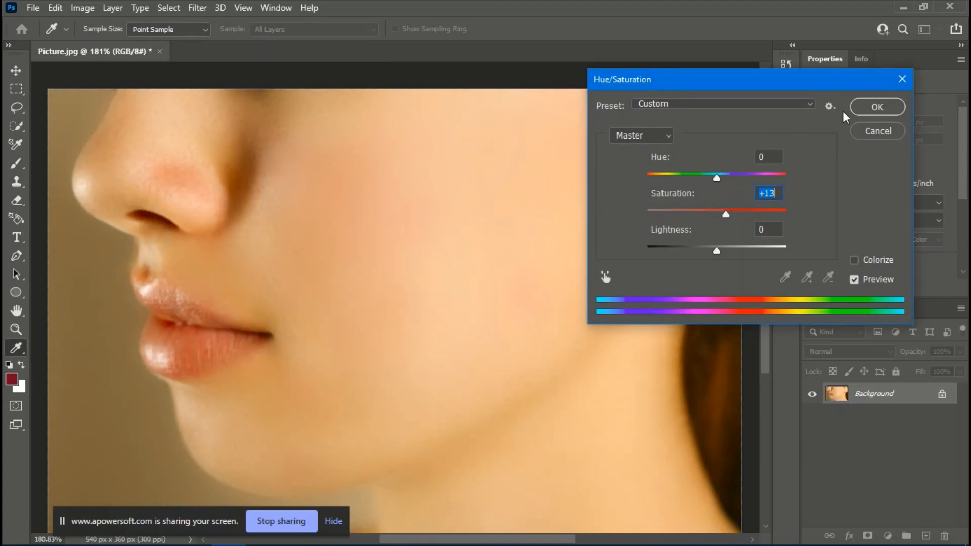
pyautogui.click(873, 107)
pyautogui.press('b')
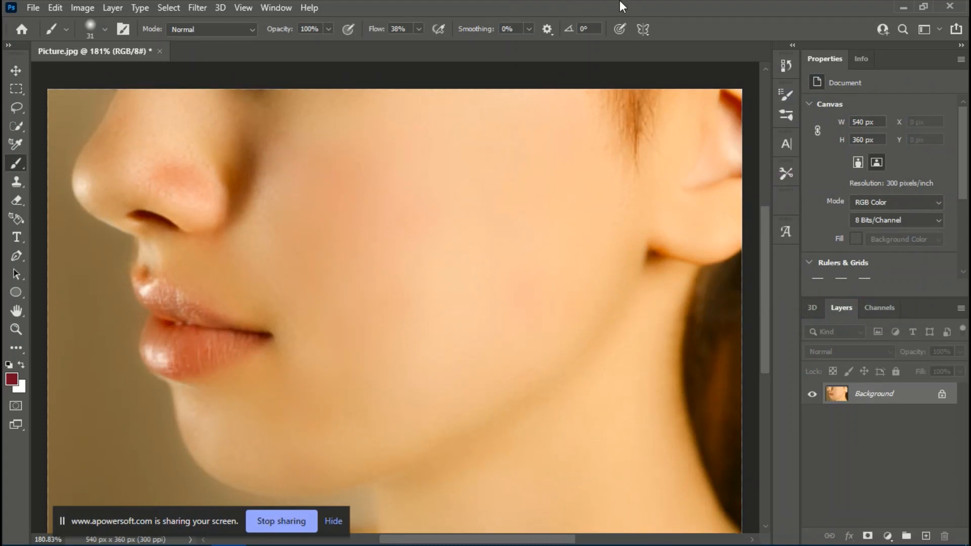
# - Export the retouched image to the Desktop as a JPG named Picture, at 100% quality and 540 x 360 px
pyautogui.click(33, 8)
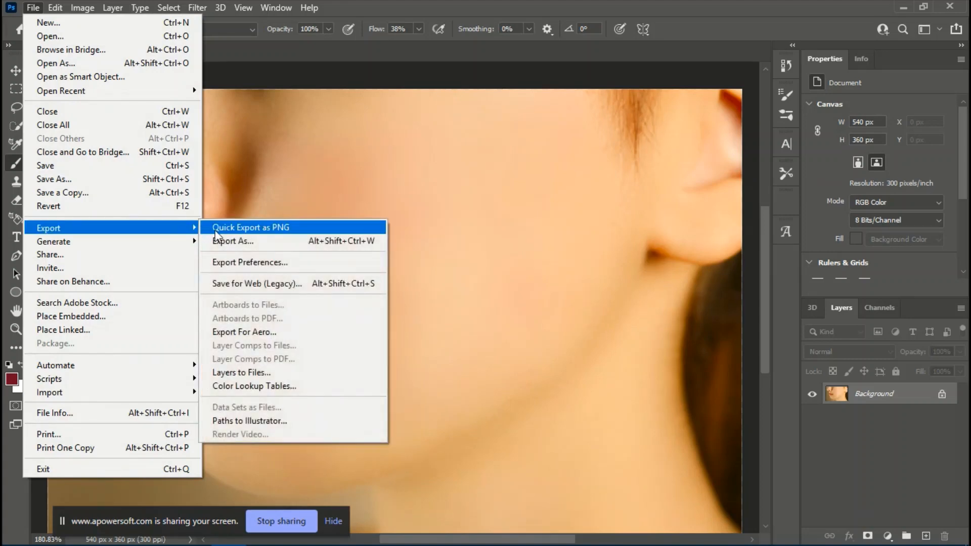
pyautogui.click(217, 241)
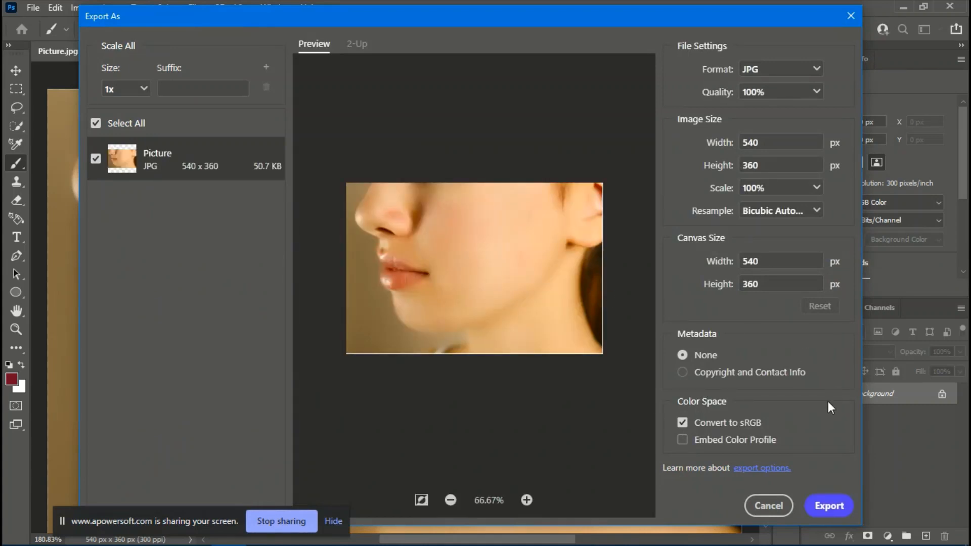
pyautogui.click(830, 506)
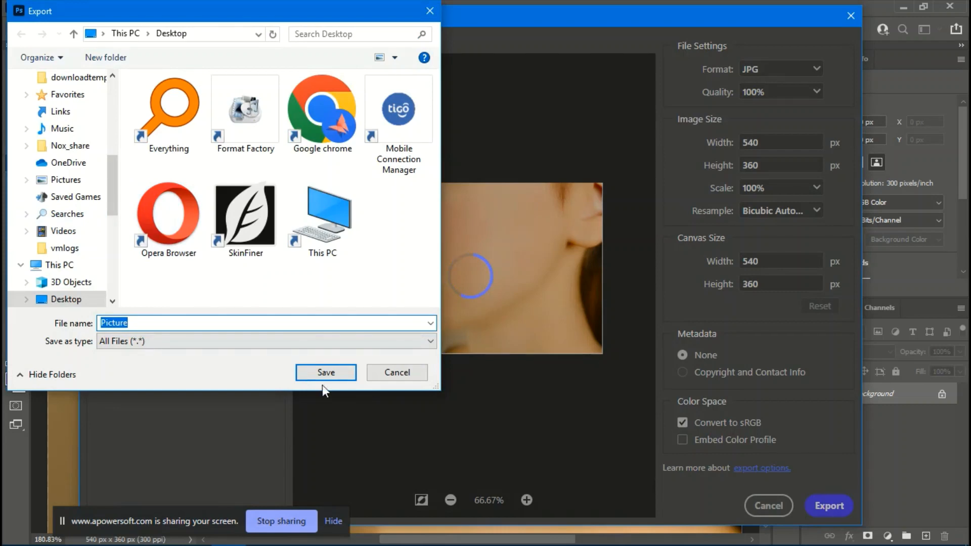
pyautogui.click(323, 372)
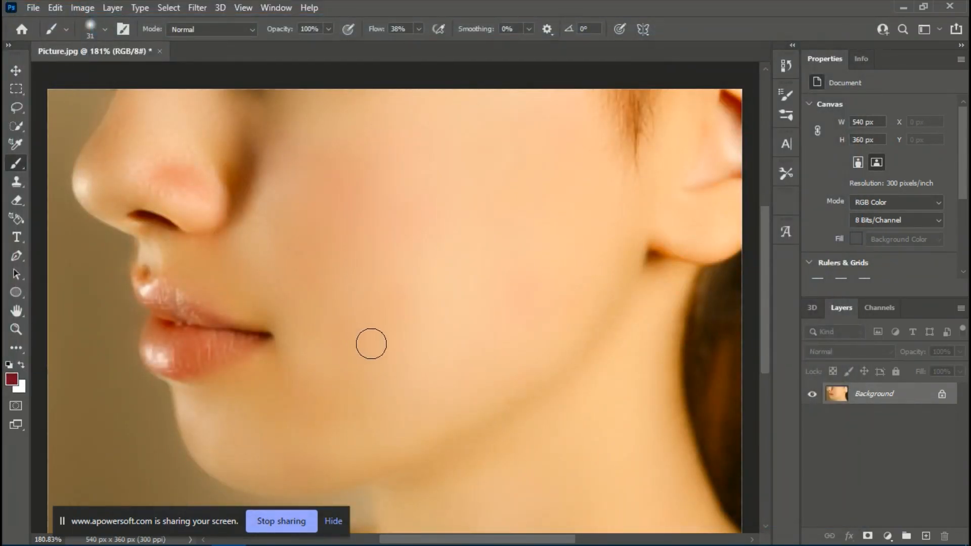
# - Quit Photoshop without saving changes to Picture.jpg and open the exported Picture from the desktop
pyautogui.click(950, 6)
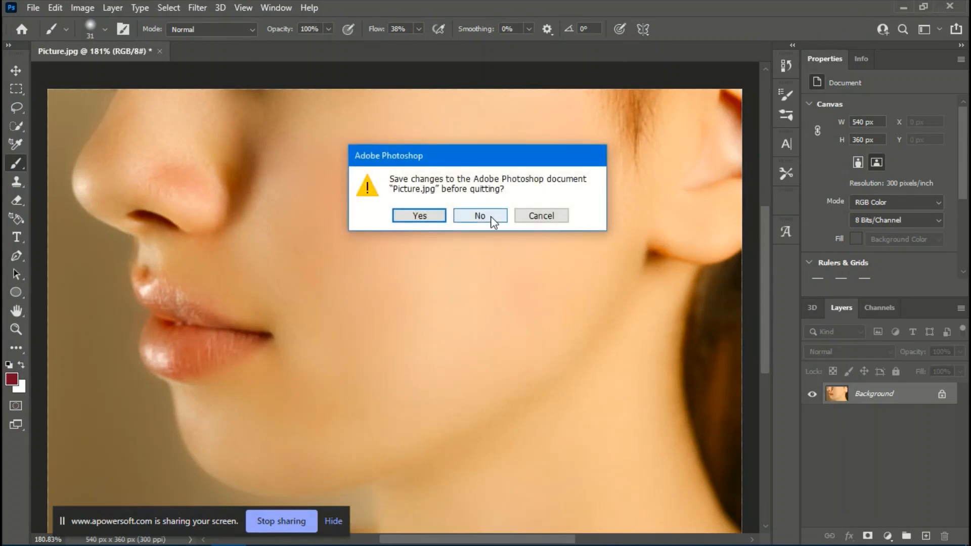
pyautogui.click(493, 222)
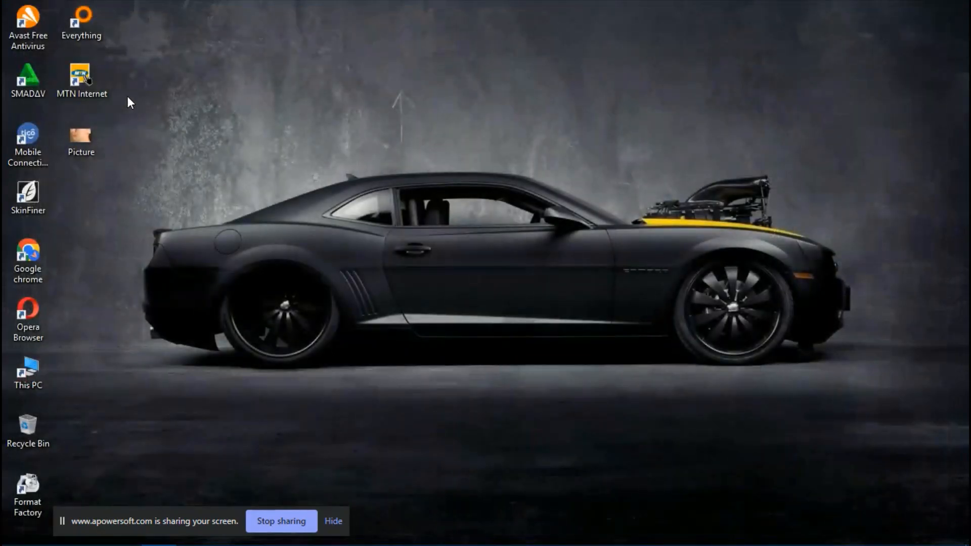
pyautogui.doubleClick(80, 141)
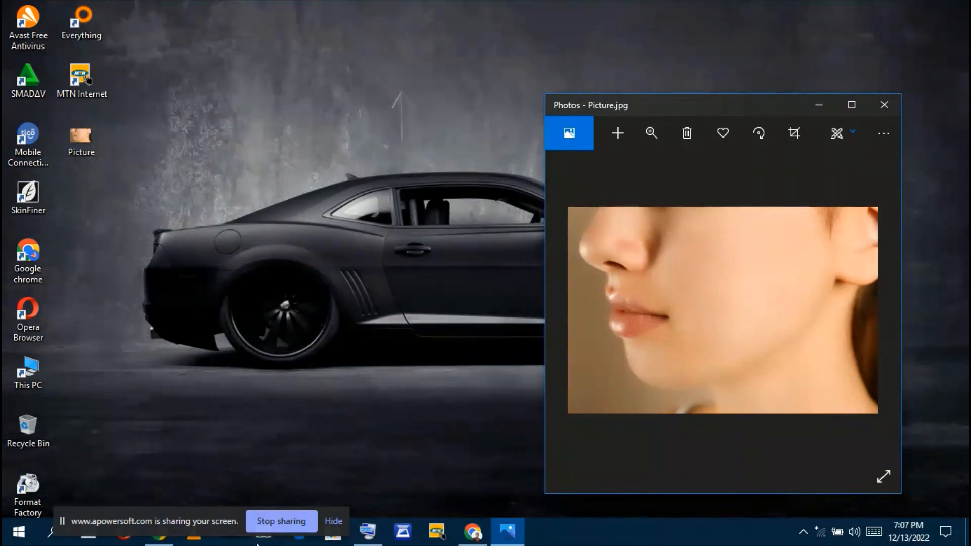
# - Open the original Picture from the Downloads folder in File Explorer and close the folder window
pyautogui.click(263, 527)
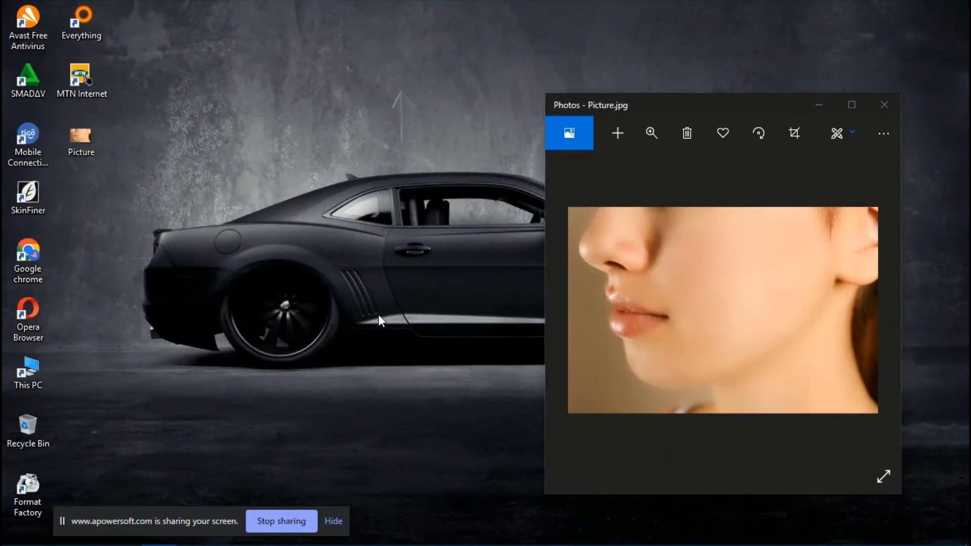
pyautogui.moveTo(199, 514); pyautogui.dragTo(195, 493)
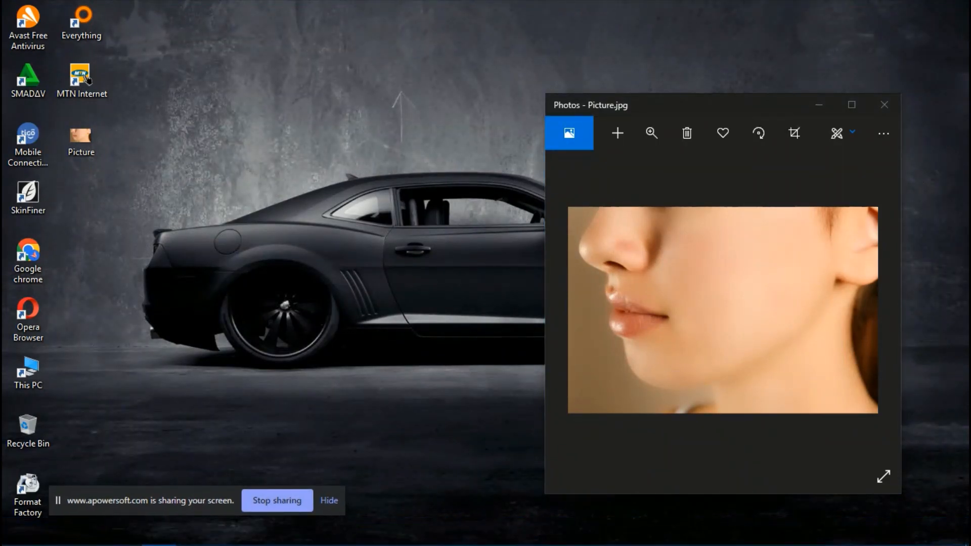
pyautogui.click(255, 540)
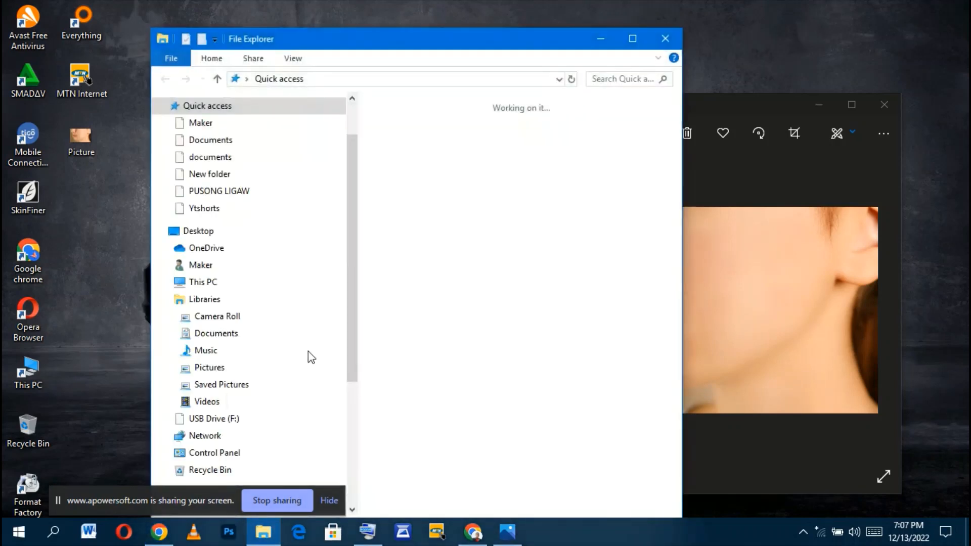
pyautogui.click(248, 272)
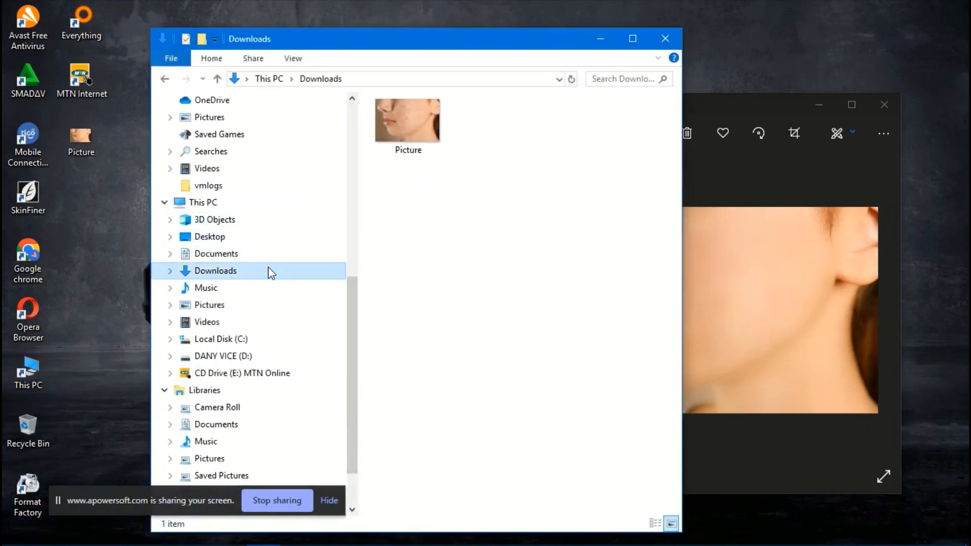
pyautogui.click(417, 129)
pyautogui.click(665, 39)
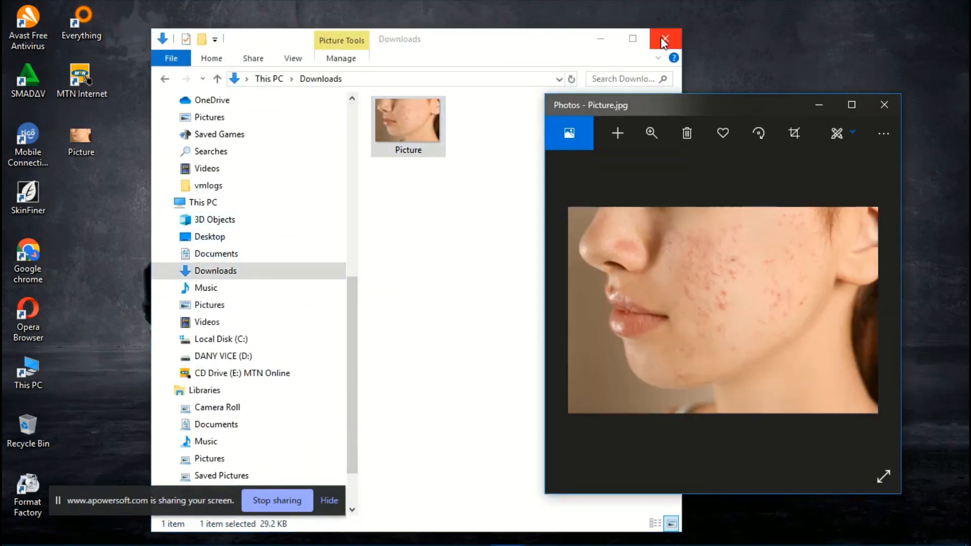
# - Arrange the original and retouched pictures side by side, compare the skin, and close both photo windows
pyautogui.moveTo(719, 105); pyautogui.dragTo(289, 76)
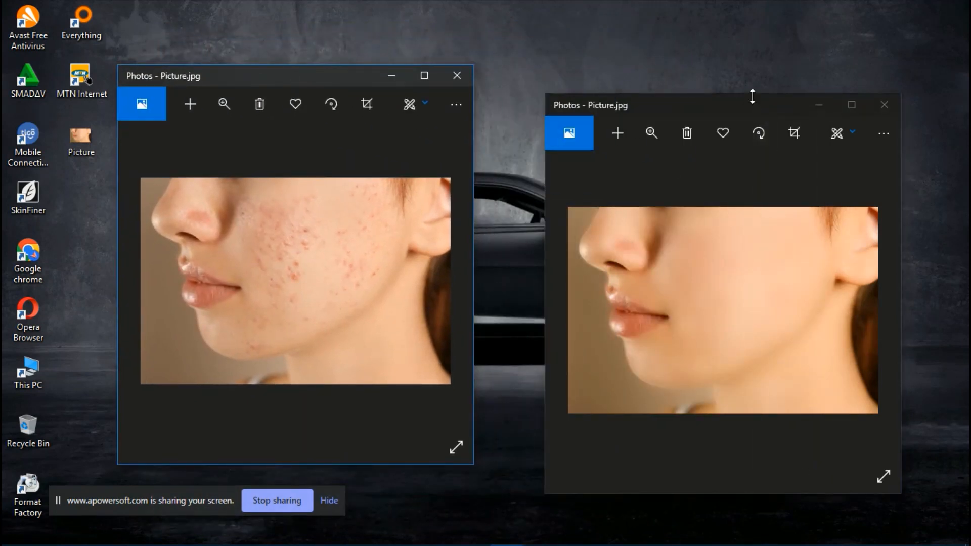
pyautogui.moveTo(752, 96); pyautogui.dragTo(756, 31)
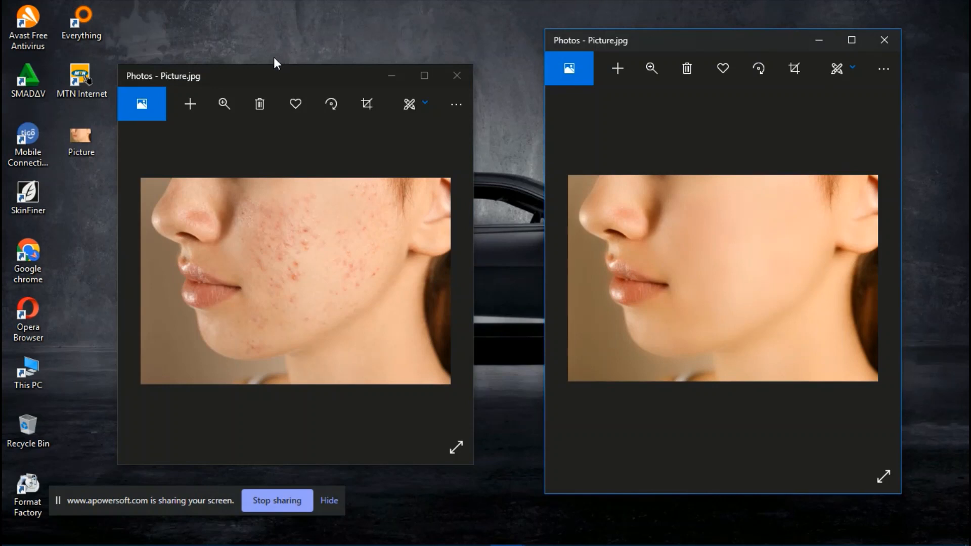
pyautogui.moveTo(274, 63); pyautogui.dragTo(257, 6)
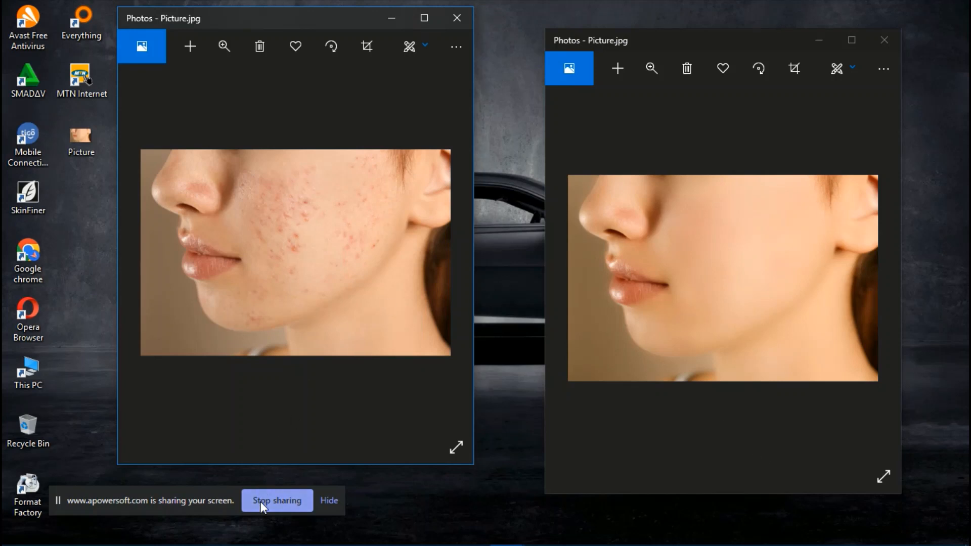
pyautogui.click(457, 19)
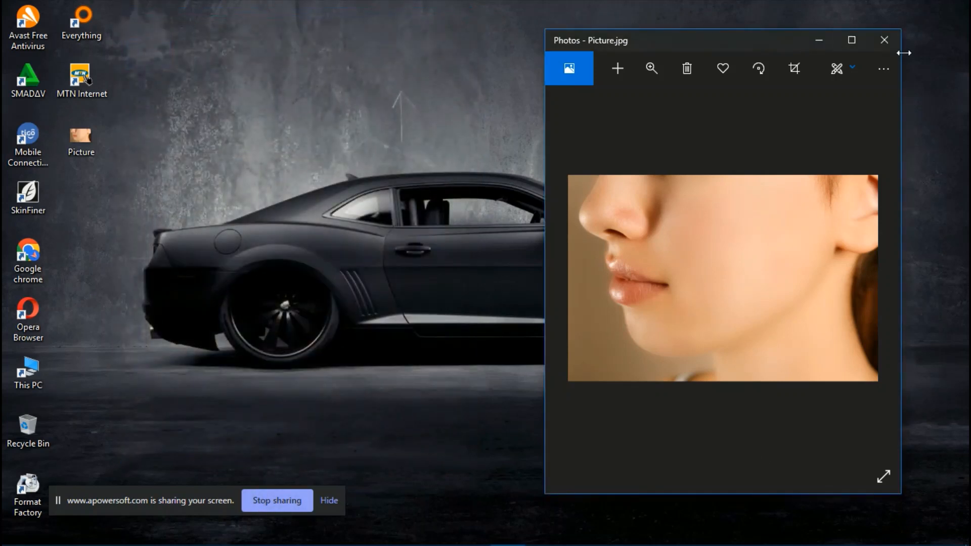
pyautogui.click(884, 40)
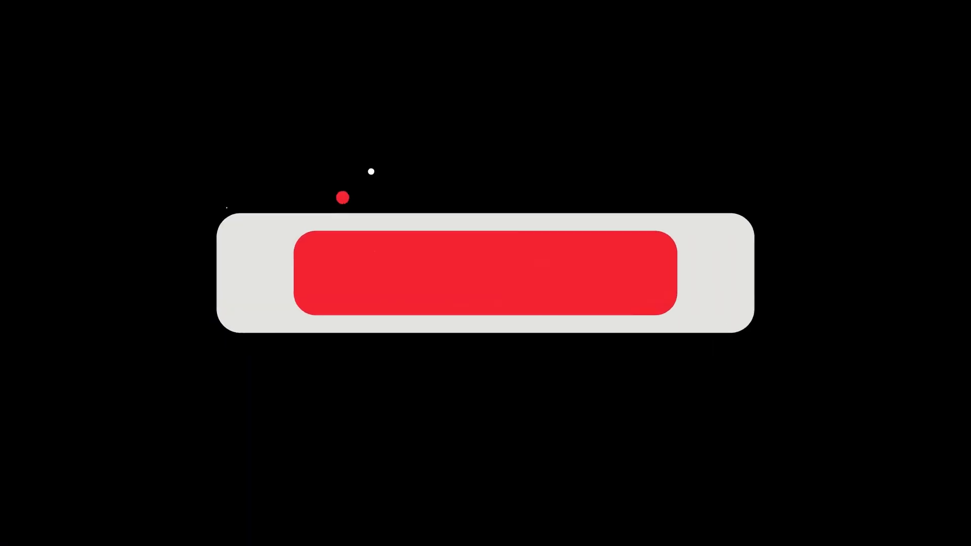